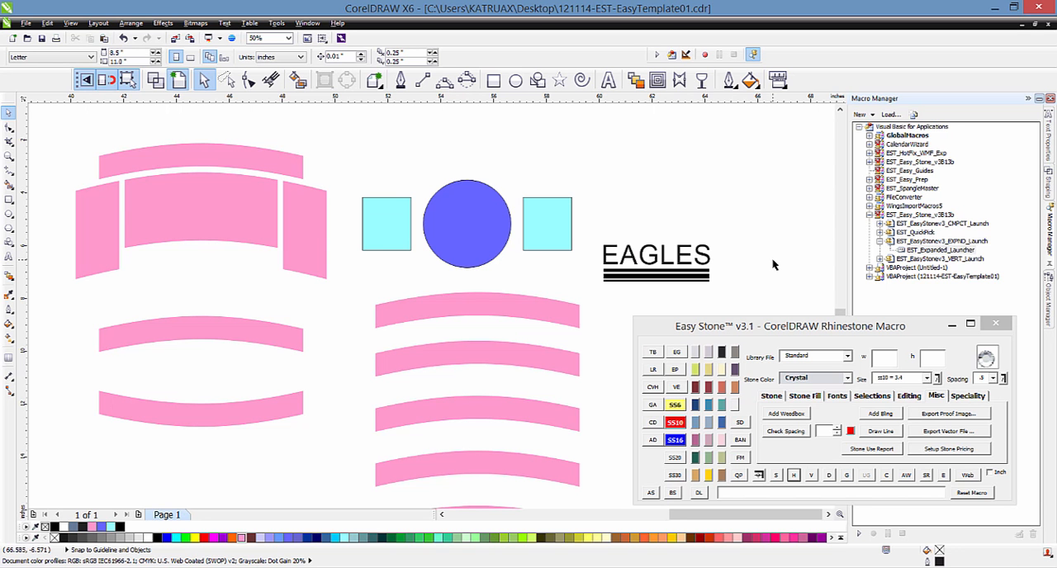
# Step: Open the Easy Stone Font Manager and show its Easy Envelope text effects
pyautogui.click(740, 459)
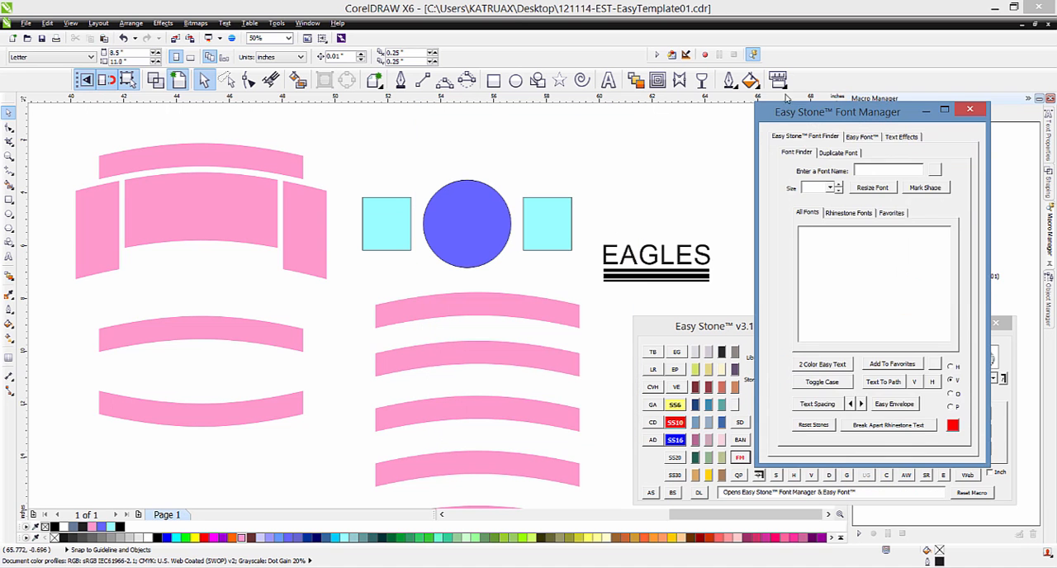
pyautogui.moveTo(805, 116); pyautogui.dragTo(813, 116)
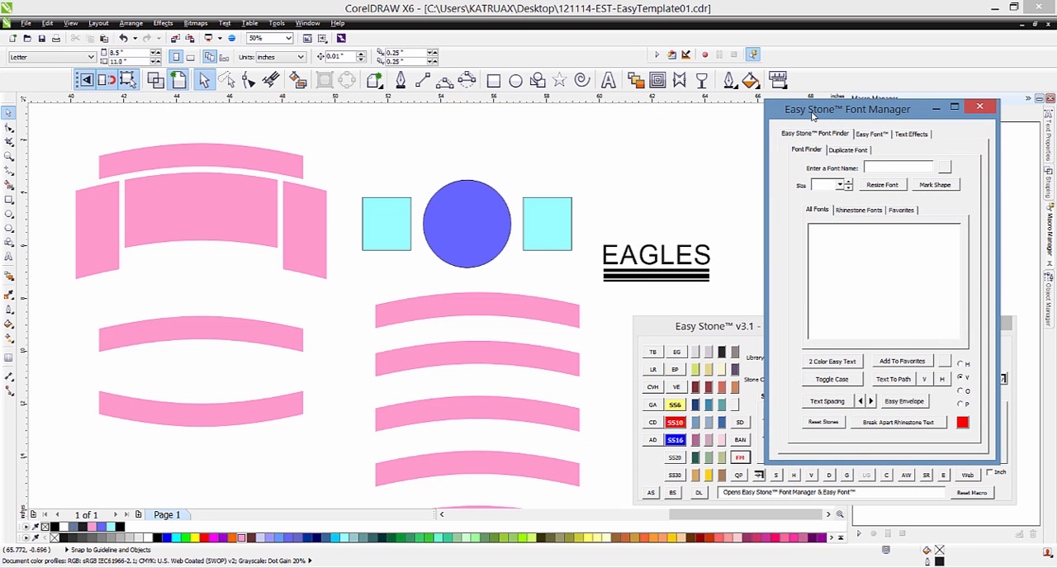
pyautogui.click(911, 137)
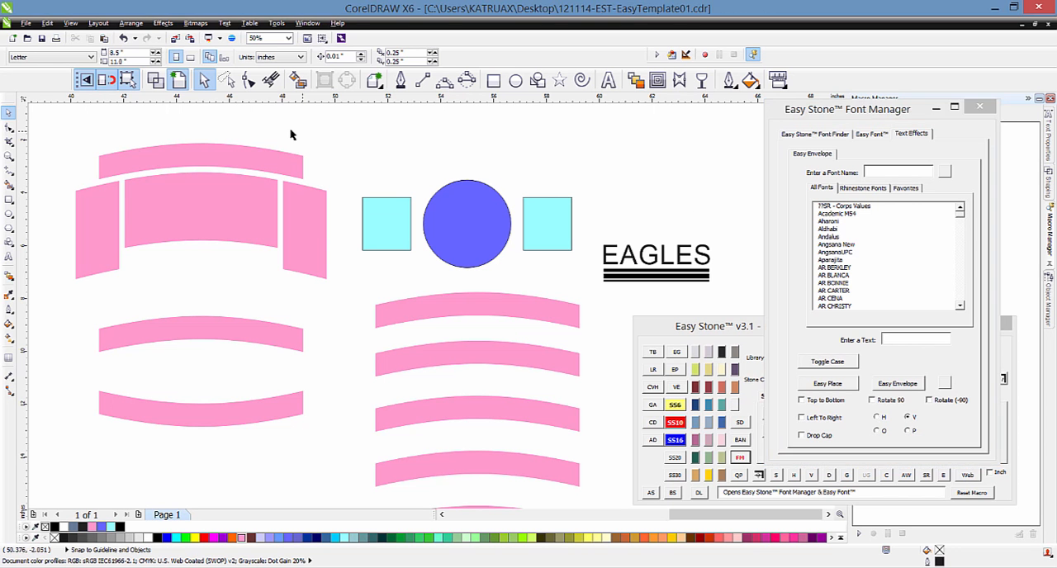
# Step: Select the uppermost of the five stacked pink arches and choose Times New Roman as the envelope font
pyautogui.scroll(-2, 346, 226)
pyautogui.scroll(2, 451, 260)
pyautogui.click(451, 260)
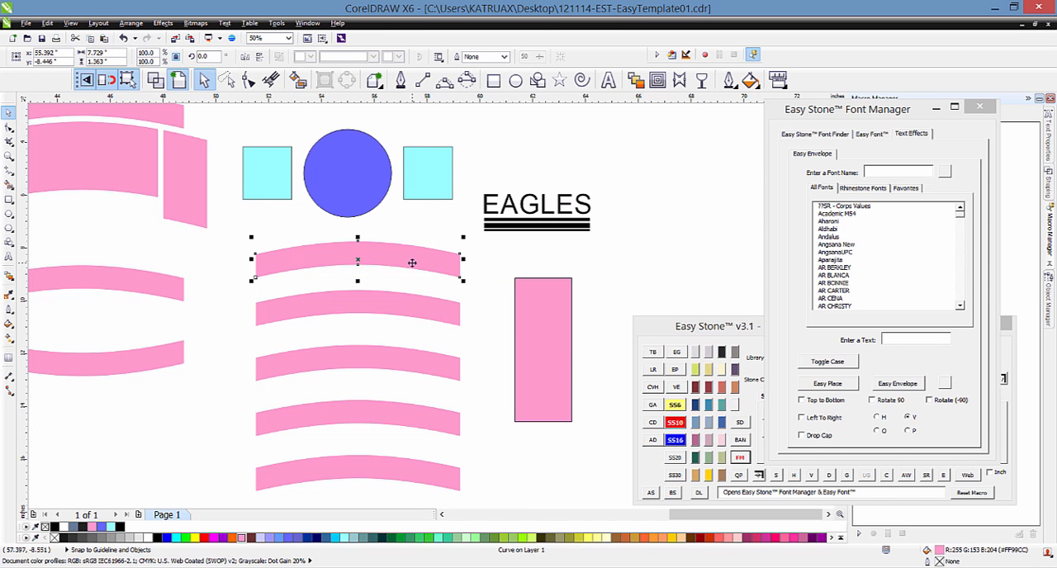
pyautogui.click(880, 178)
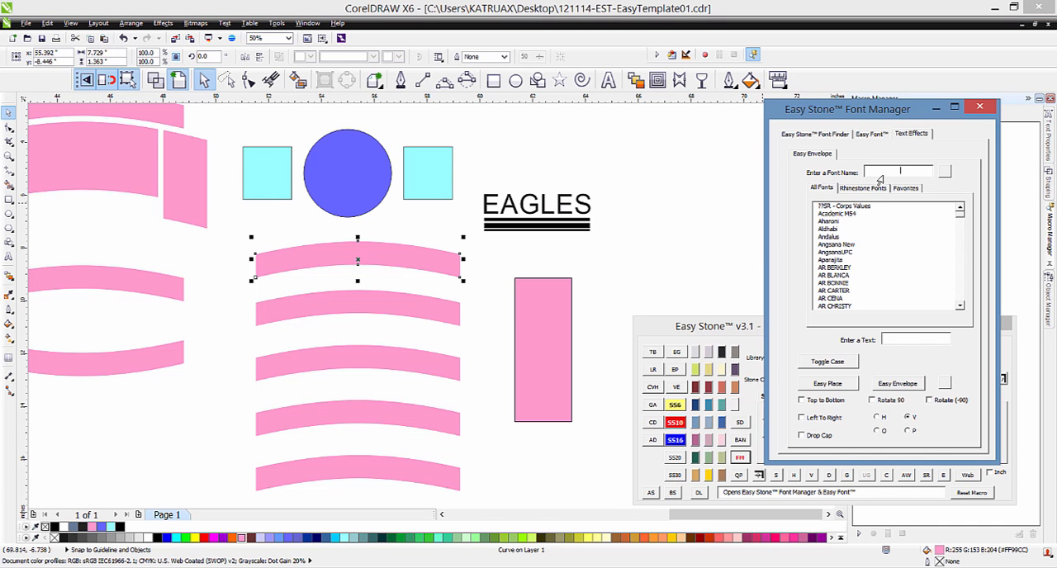
pyautogui.write('Ti')
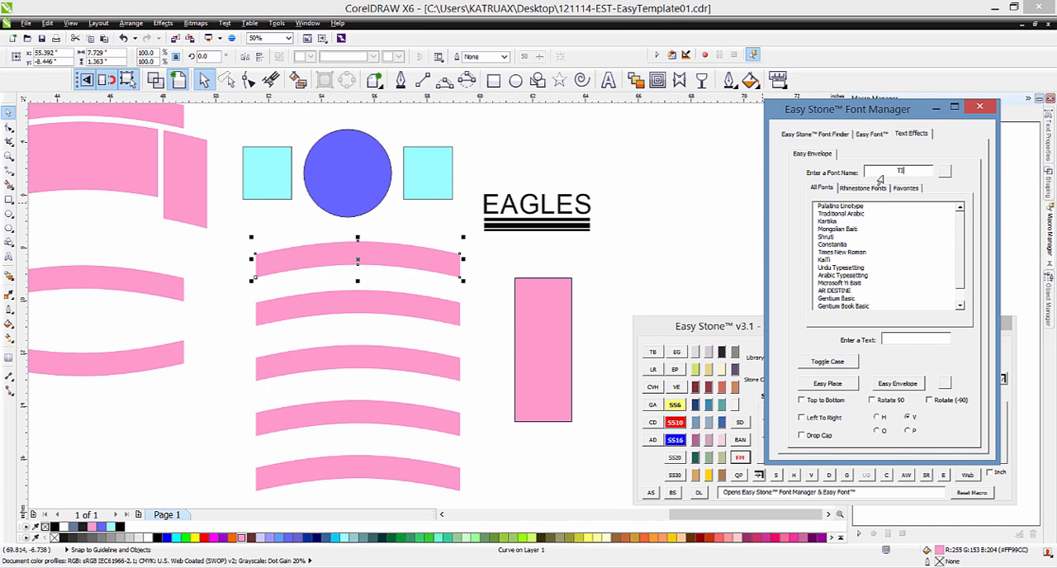
pyautogui.write('M')
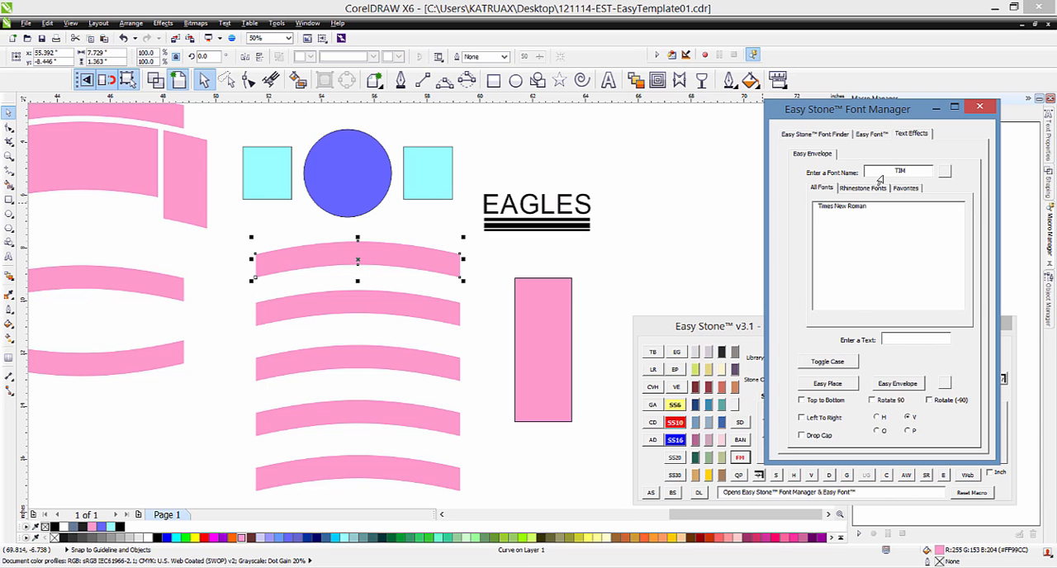
pyautogui.click(847, 207)
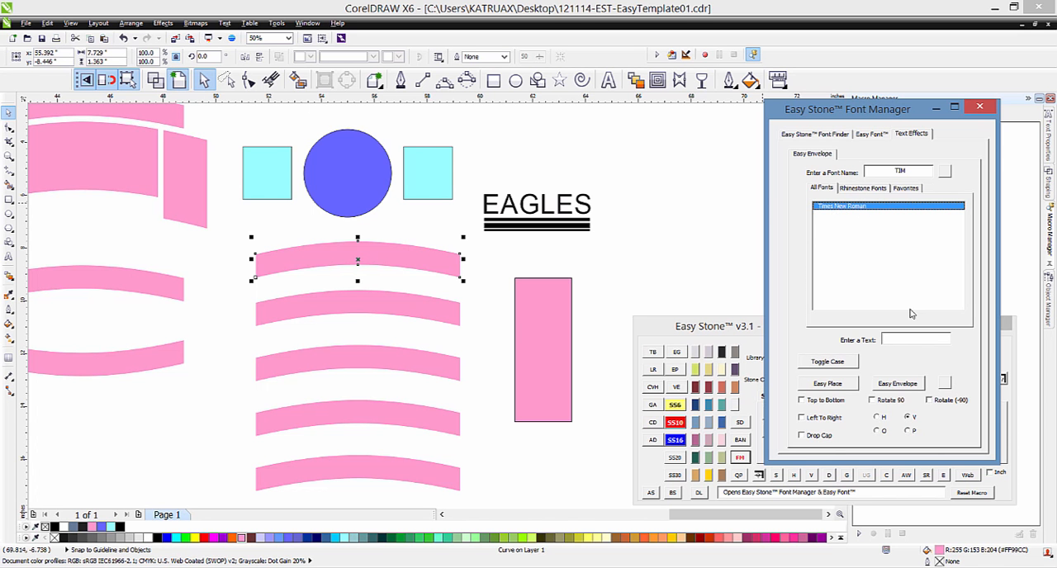
# Step: Fit the text EAGLES FOOTBALL into the selected arch with Easy Envelope
pyautogui.click(911, 342)
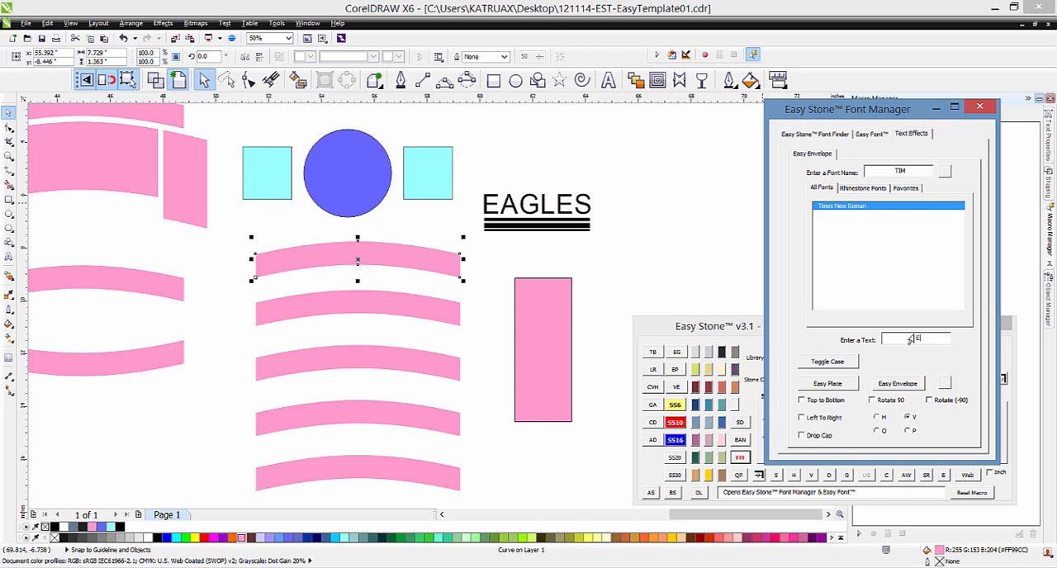
pyautogui.write('EAGLES FOOTY')
pyautogui.write('ALL')
pyautogui.click(901, 384)
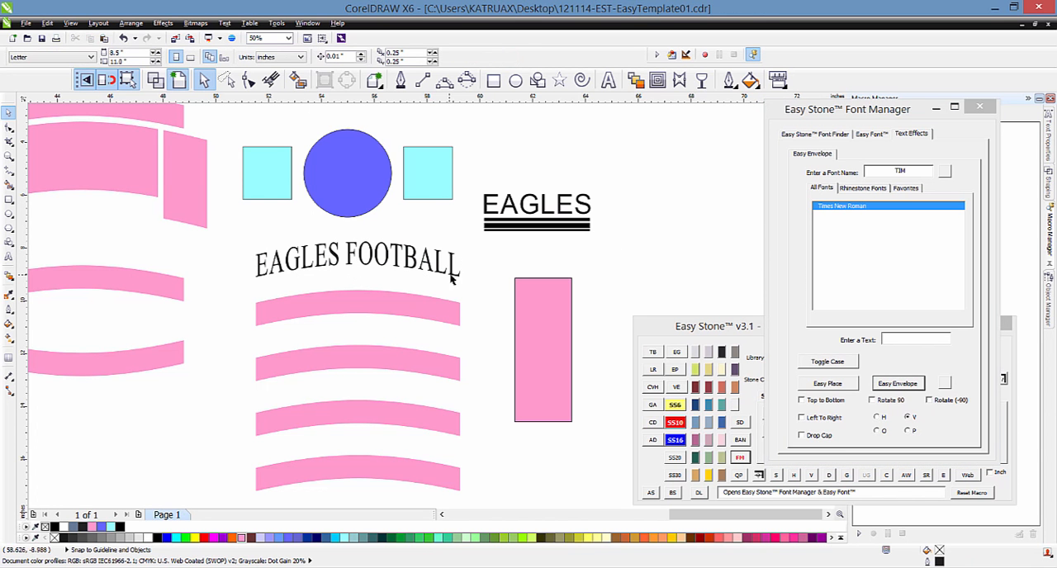
# Step: Select the four remaining pink arches in the stack and envelope the text EAGLES FOOTBALL into all of them at once
pyautogui.click(400, 310)
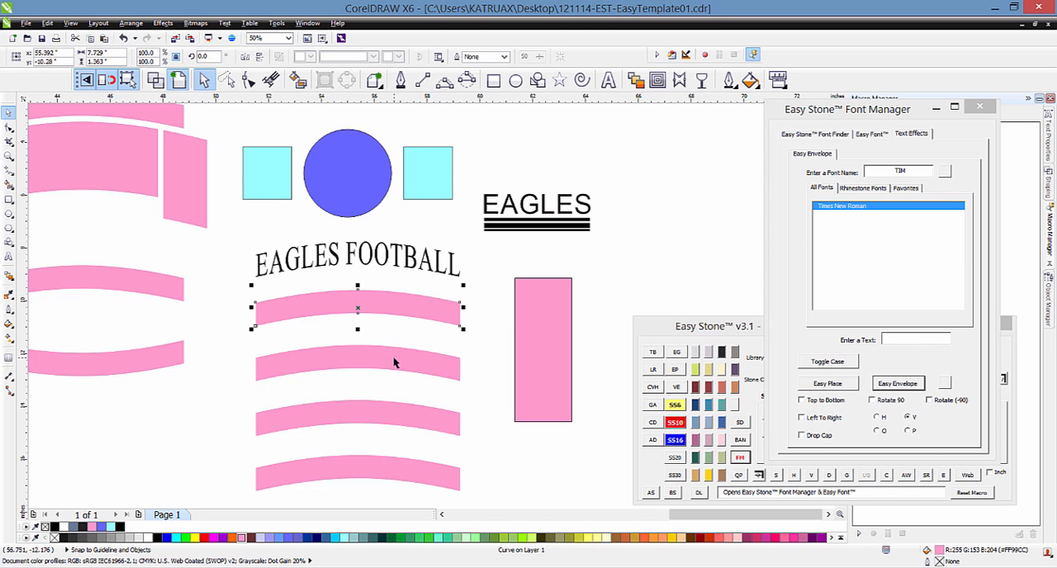
pyautogui.keyDown('shift'); pyautogui.click(405, 381); pyautogui.keyUp('shift')
pyautogui.keyDown('shift'); pyautogui.click(397, 430); pyautogui.keyUp('shift')
pyautogui.keyDown('shift'); pyautogui.click(411, 469); pyautogui.keyUp('shift')
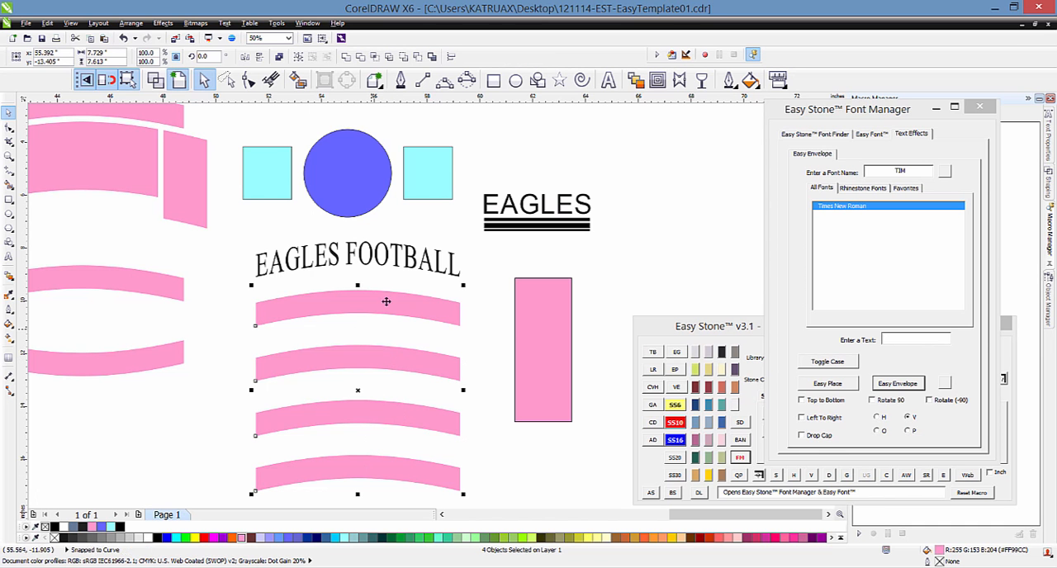
pyautogui.click(933, 340)
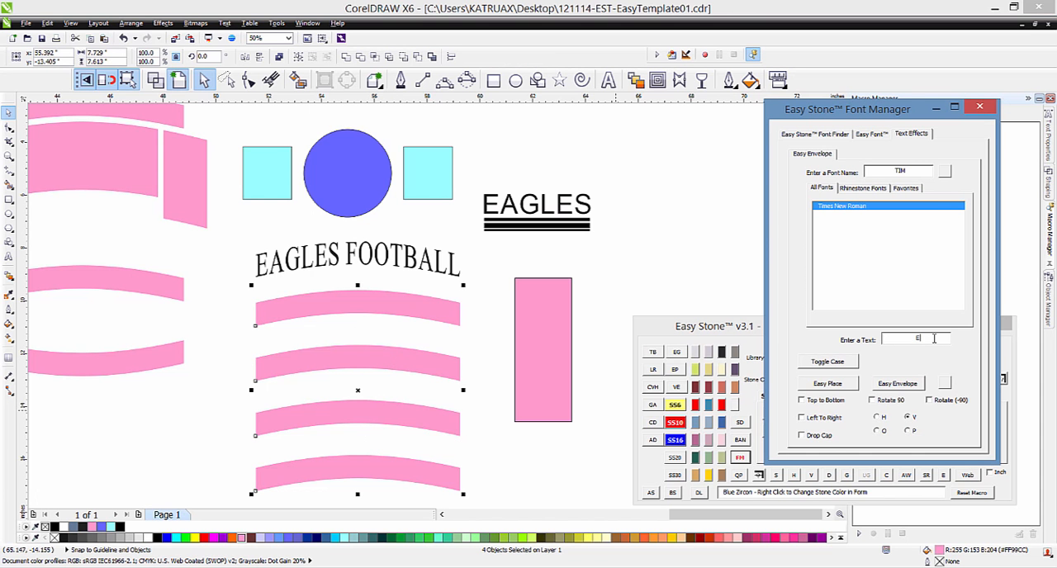
pyautogui.write('EAGLES FOOTBALL')
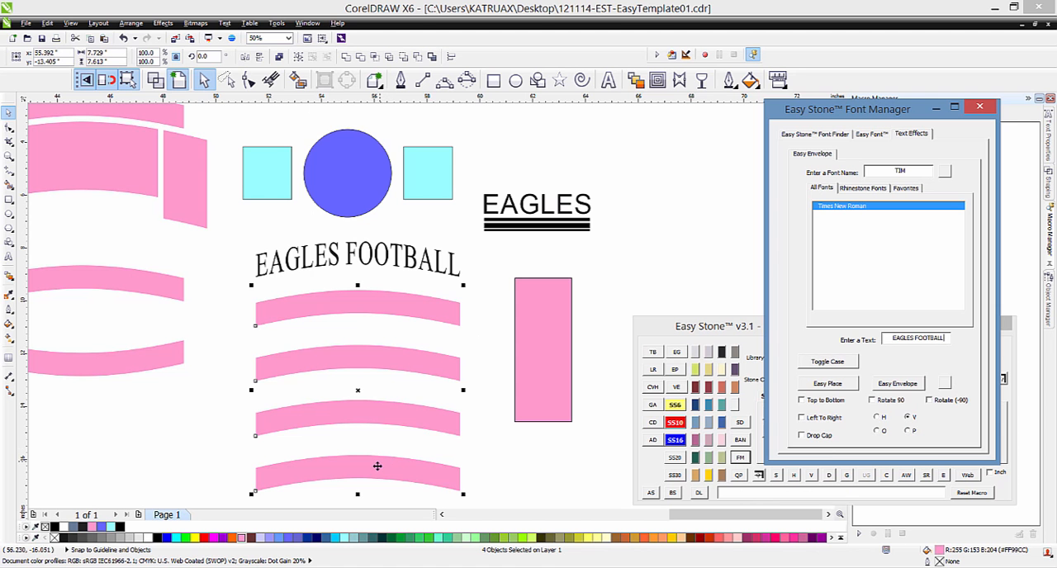
pyautogui.click(911, 385)
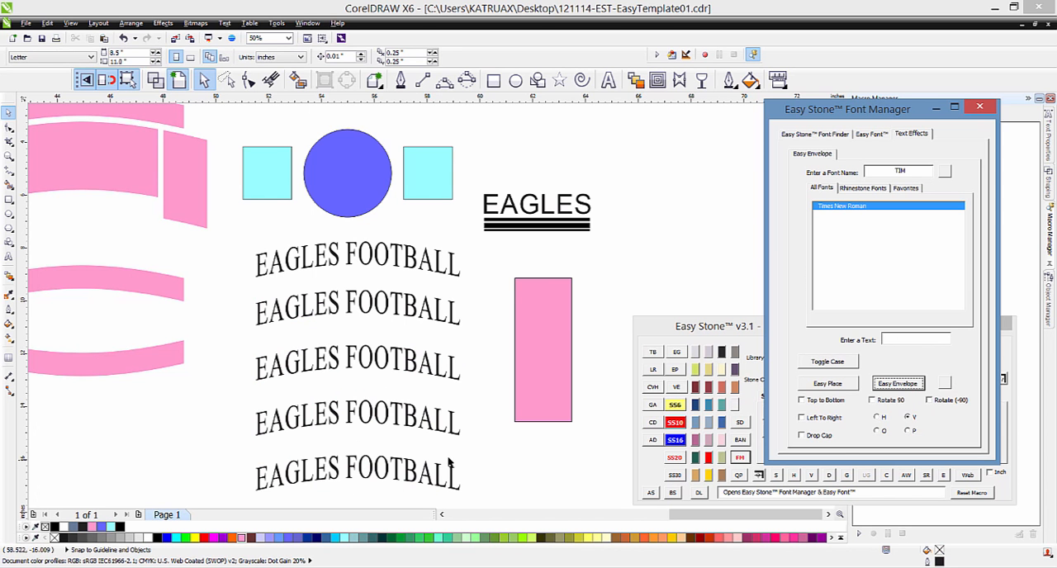
pyautogui.click(495, 431)
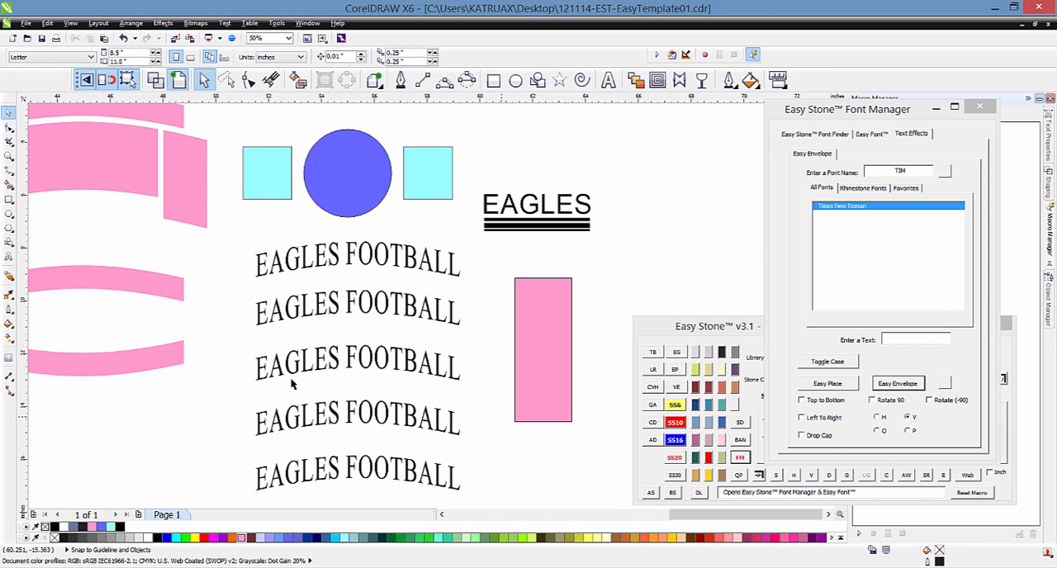
# Step: Split EAGLES FOOTBALL across the separate upward and downward pink arches with Easy Envelope's Top to Bottom option
pyautogui.scroll(-2, 266, 320)
pyautogui.scroll(2, 187, 309)
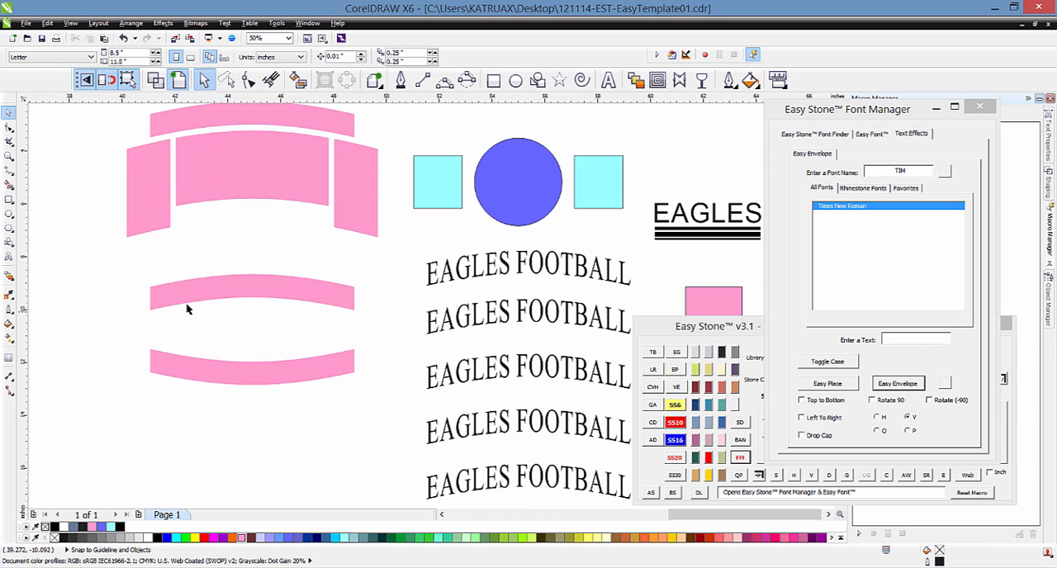
pyautogui.click(211, 295)
pyautogui.keyDown('shift'); pyautogui.click(222, 375); pyautogui.keyUp('shift')
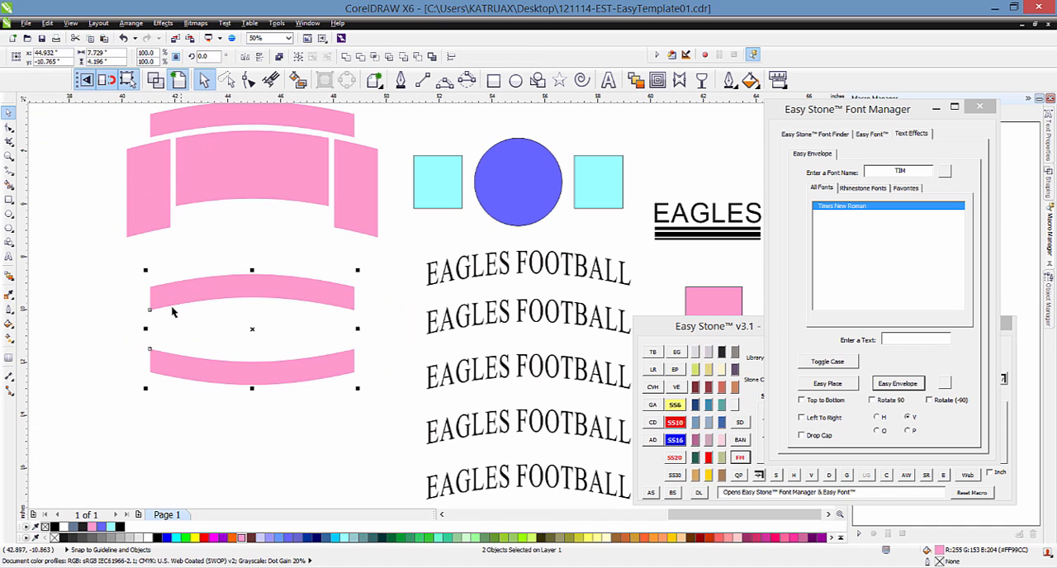
pyautogui.click(919, 338)
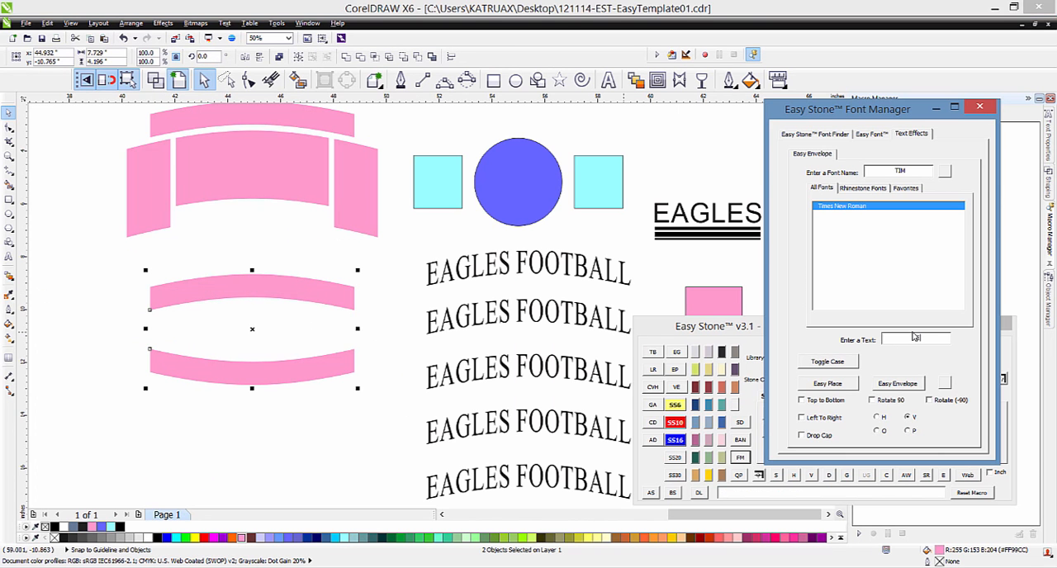
pyautogui.write('EAGLES FOOTBALL')
pyautogui.click(826, 400)
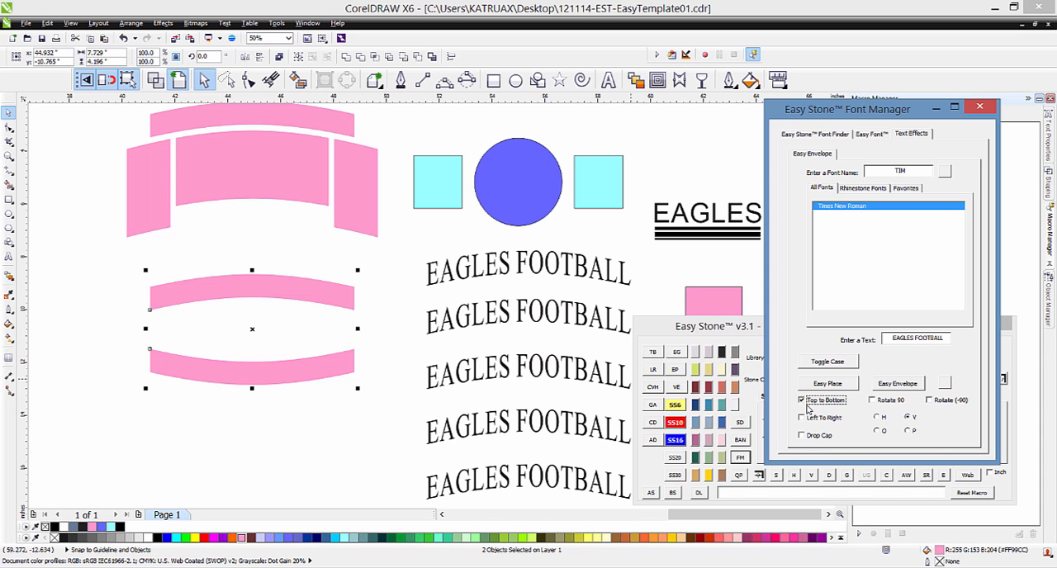
pyautogui.click(908, 386)
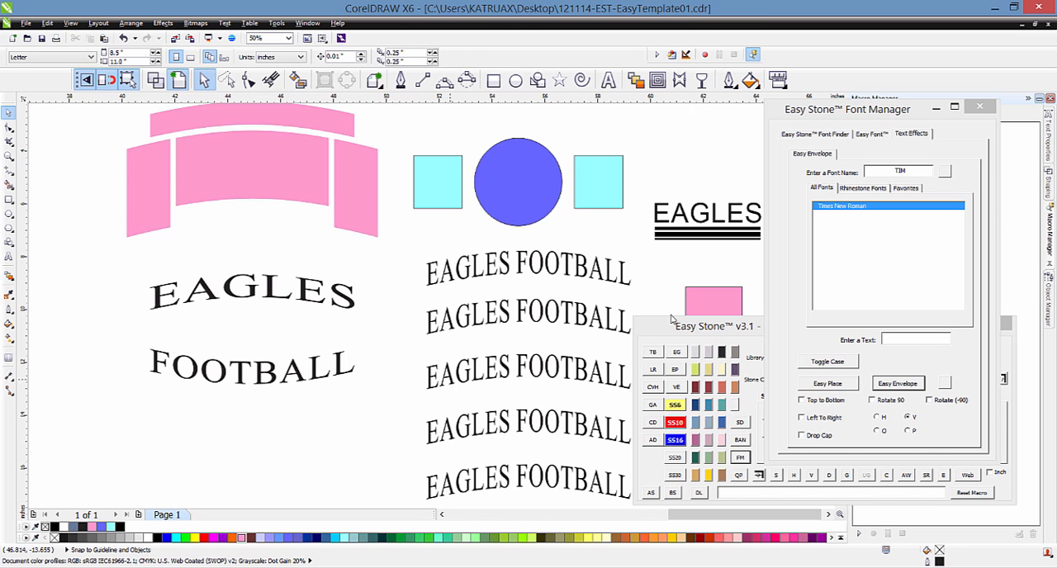
# Step: Select both cyan squares beside the blue circle and choose the CollegiateBlackFLF font
pyautogui.click(424, 199)
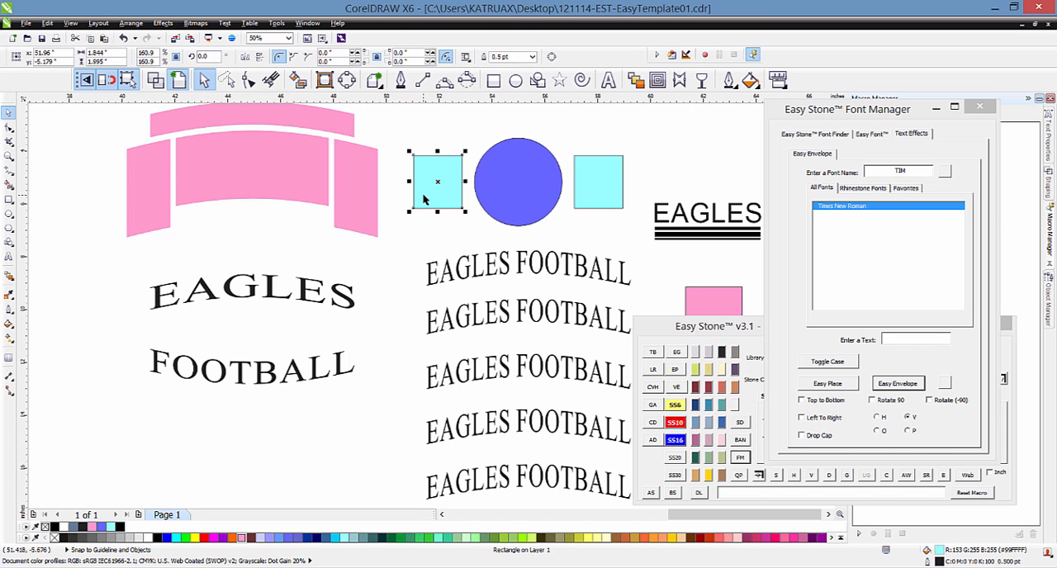
pyautogui.keyDown('shift'); pyautogui.click(605, 187); pyautogui.keyUp('shift')
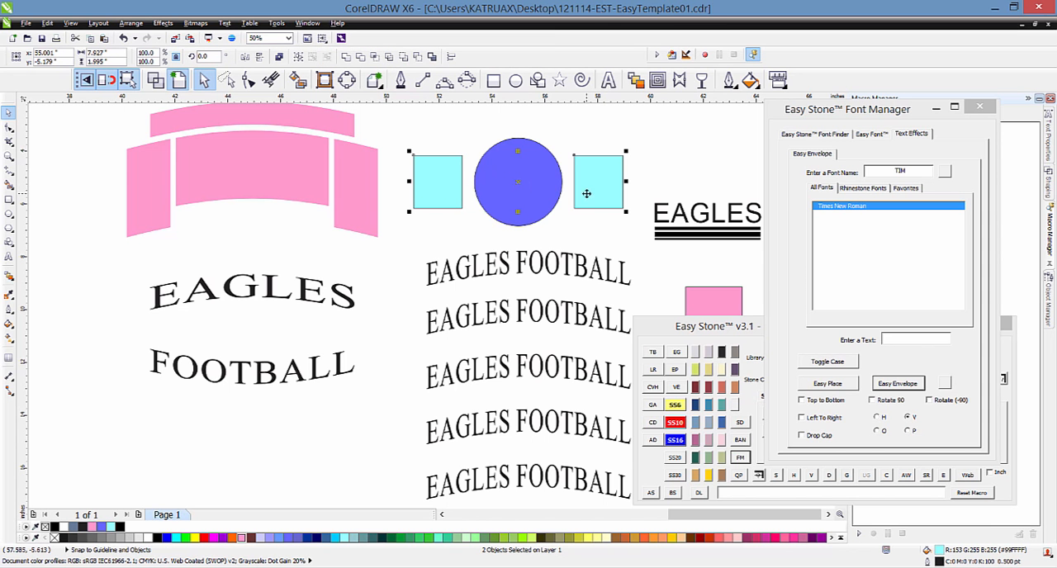
pyautogui.doubleClick(919, 170)
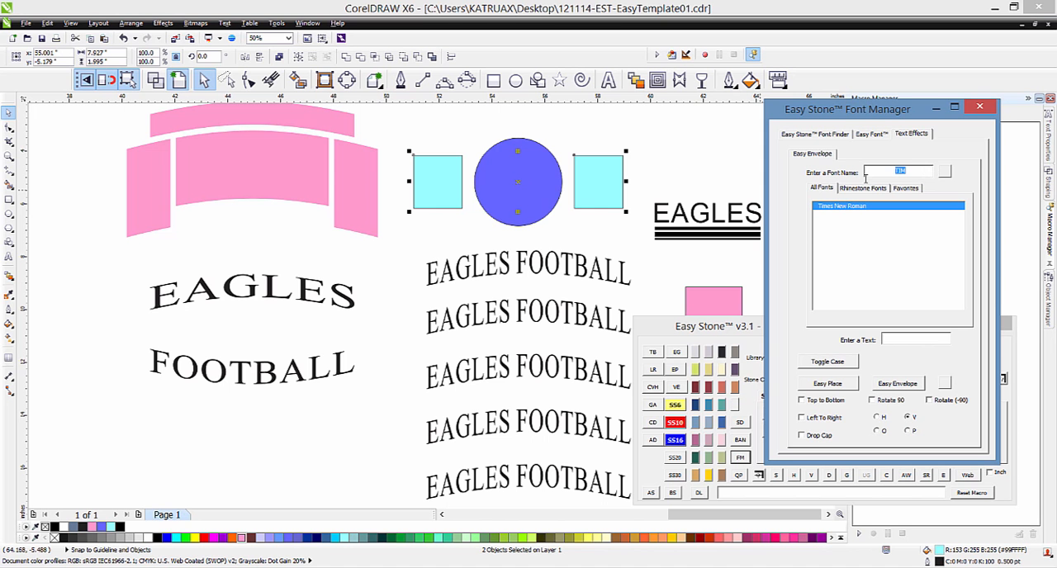
pyautogui.write('co')
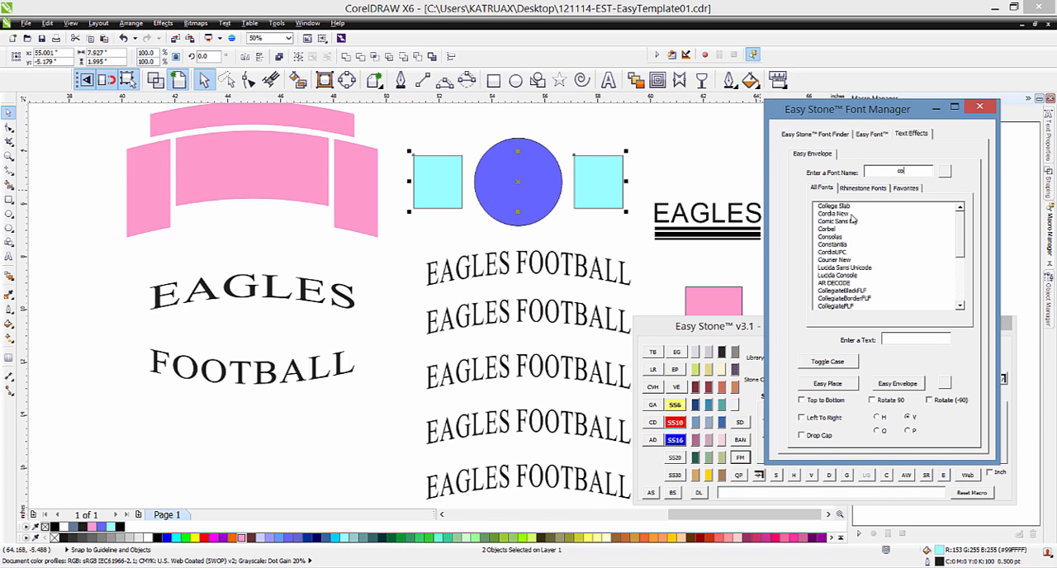
pyautogui.click(843, 291)
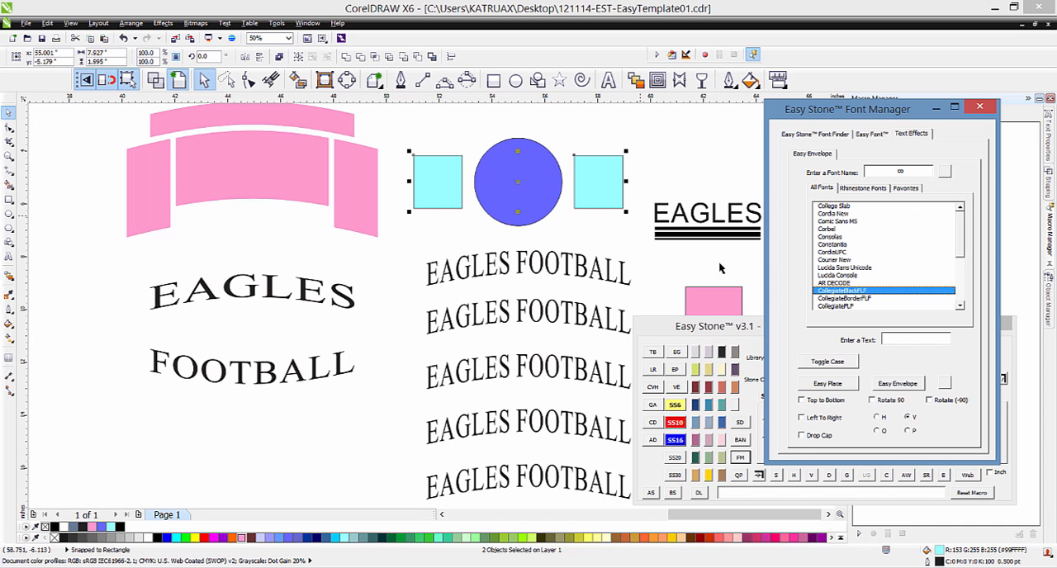
# Step: Envelope the text 20 14 into the two selected squares using the Left To Right option
pyautogui.click(913, 339)
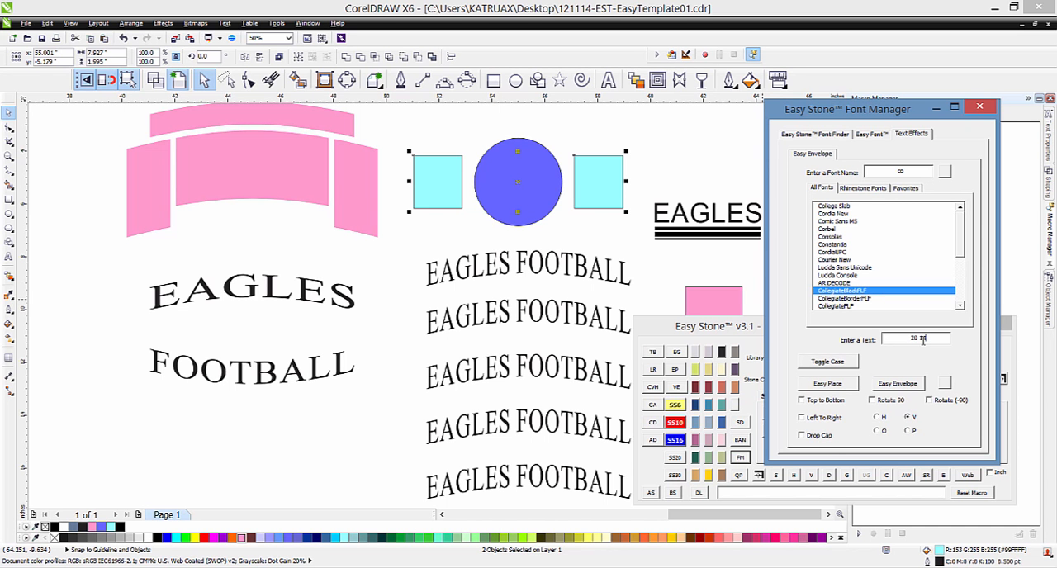
pyautogui.click(811, 419)
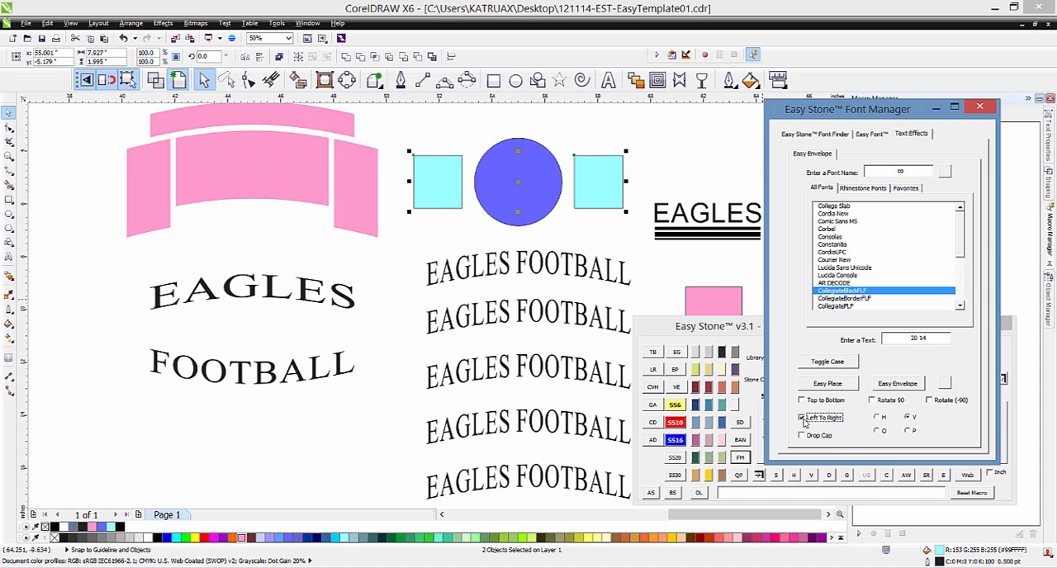
pyautogui.click(898, 384)
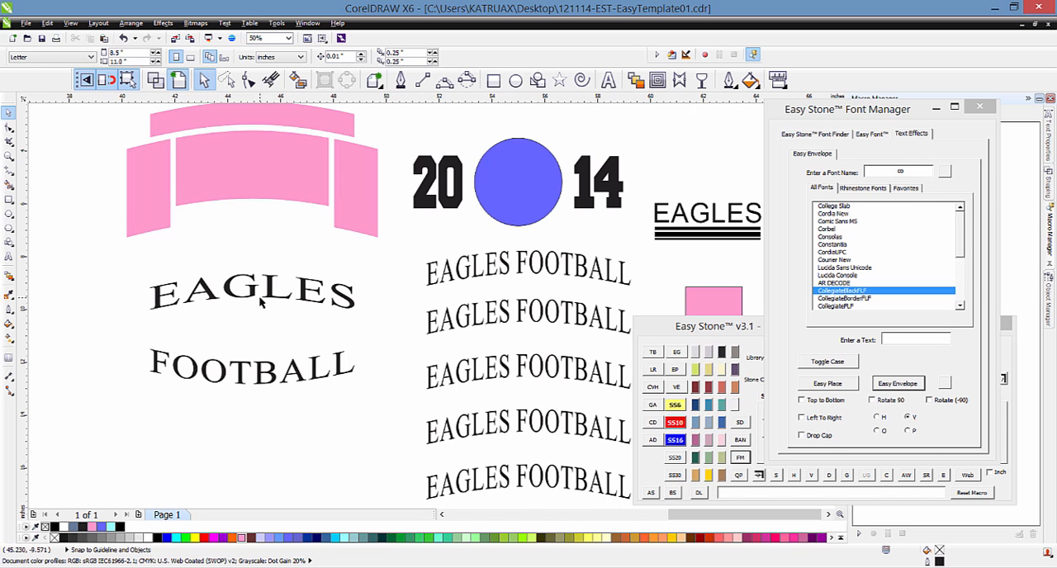
# Step: Envelope the text EAGLES into the tall pink rectangle below the underlined EAGLES, using the Rotate (-90) option
pyautogui.scroll(-1, 262, 303)
pyautogui.scroll(1, 492, 316)
pyautogui.scroll(-1, 324, 295)
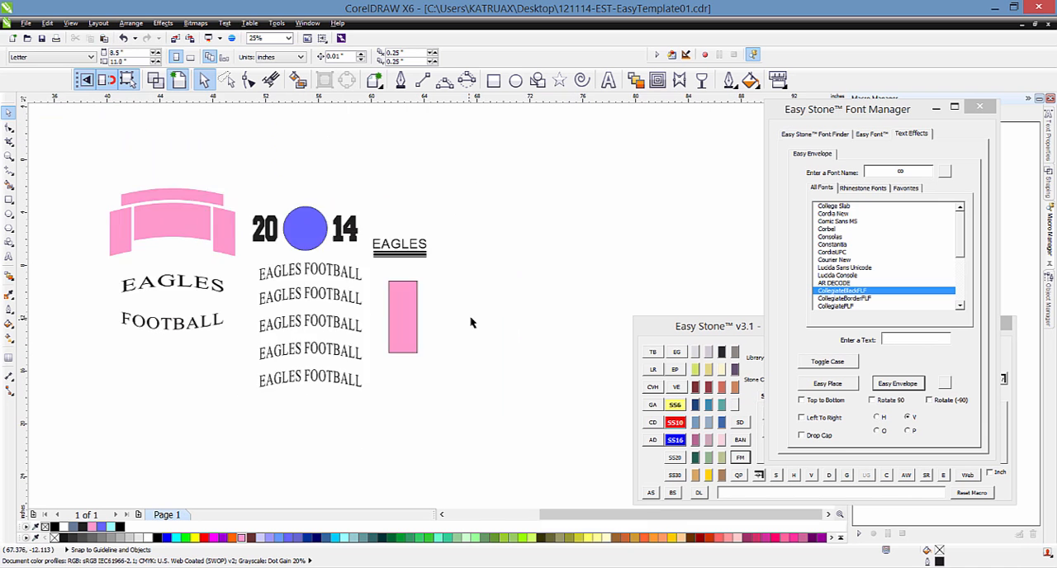
pyautogui.scroll(1, 428, 324)
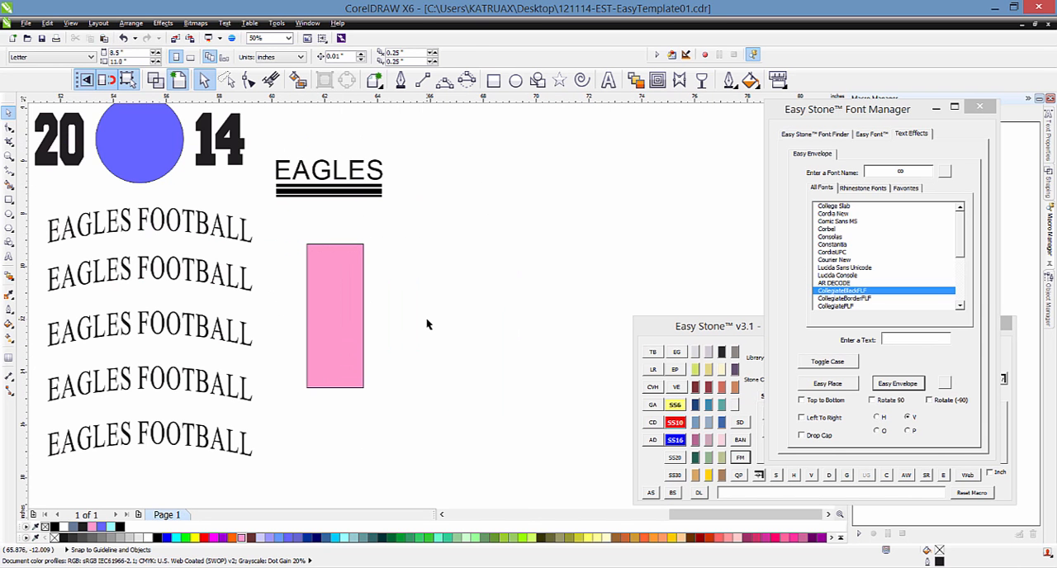
pyautogui.click(356, 331)
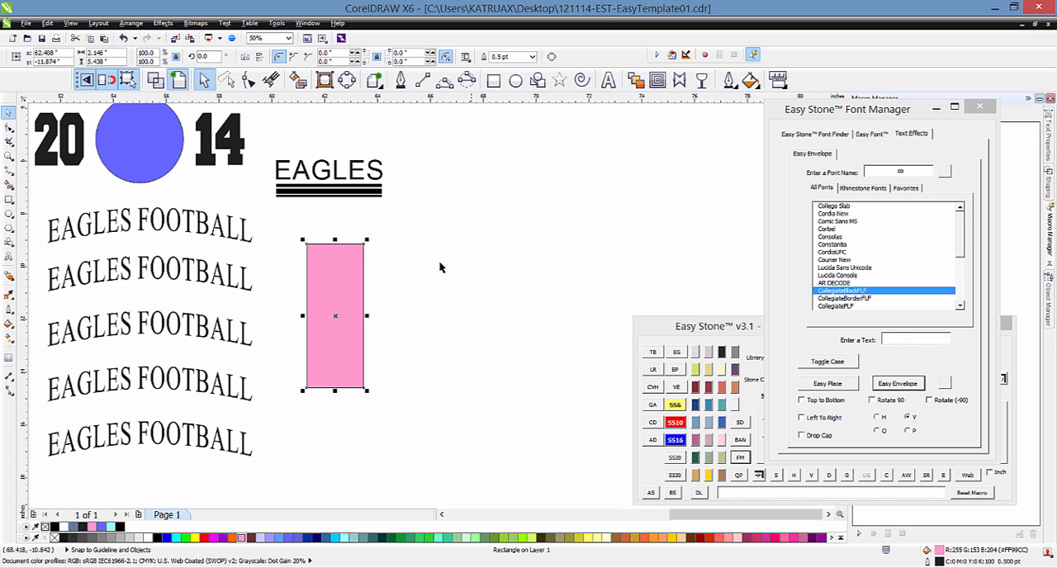
pyautogui.click(925, 337)
pyautogui.write('EAGLES')
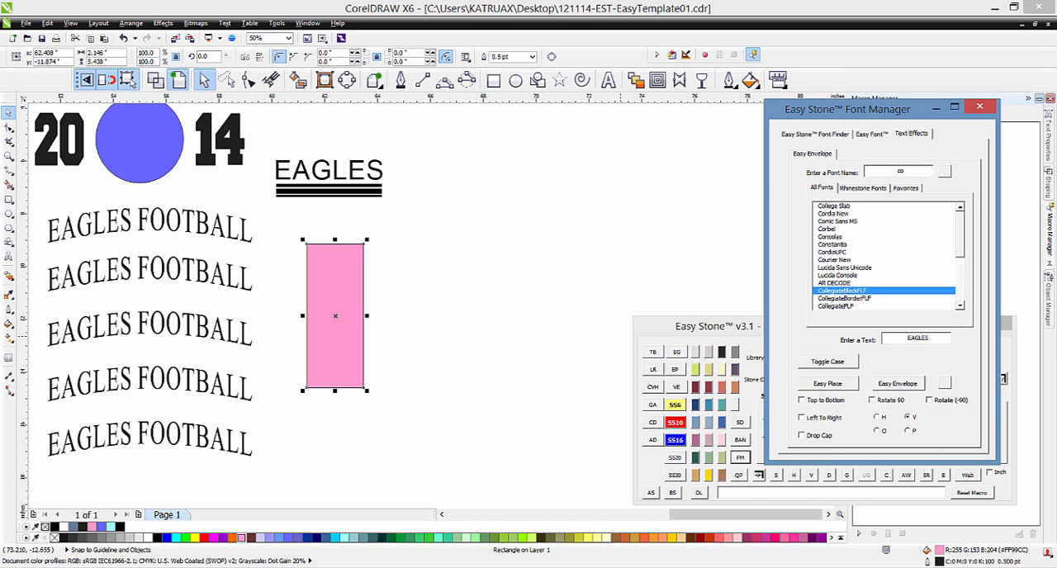
pyautogui.click(930, 400)
pyautogui.click(908, 386)
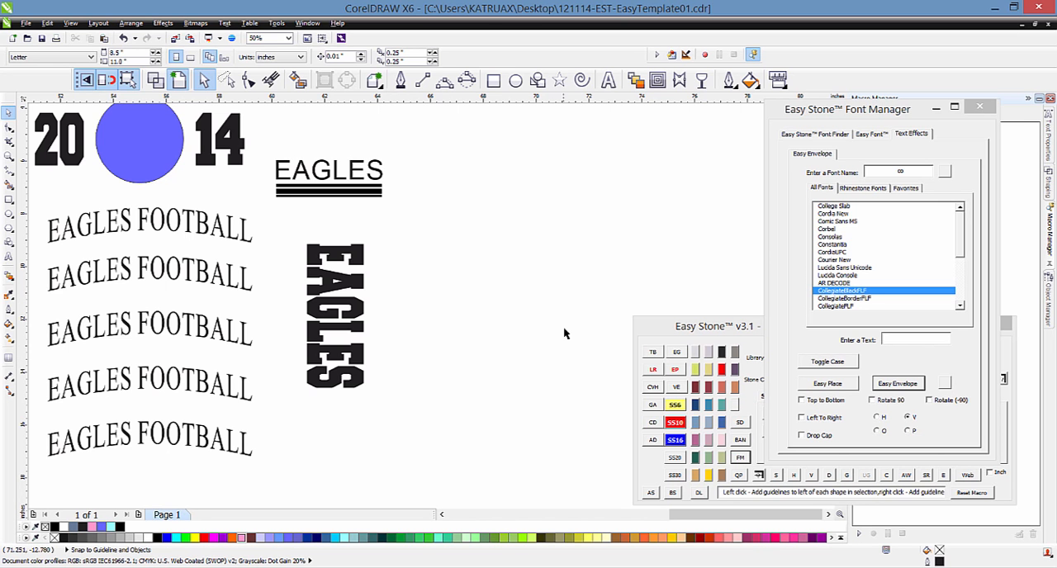
# Step: Duplicate the large pink arch and its two side panels into the empty area beyond the underlined EAGLES
pyautogui.scroll(-1, 486, 290)
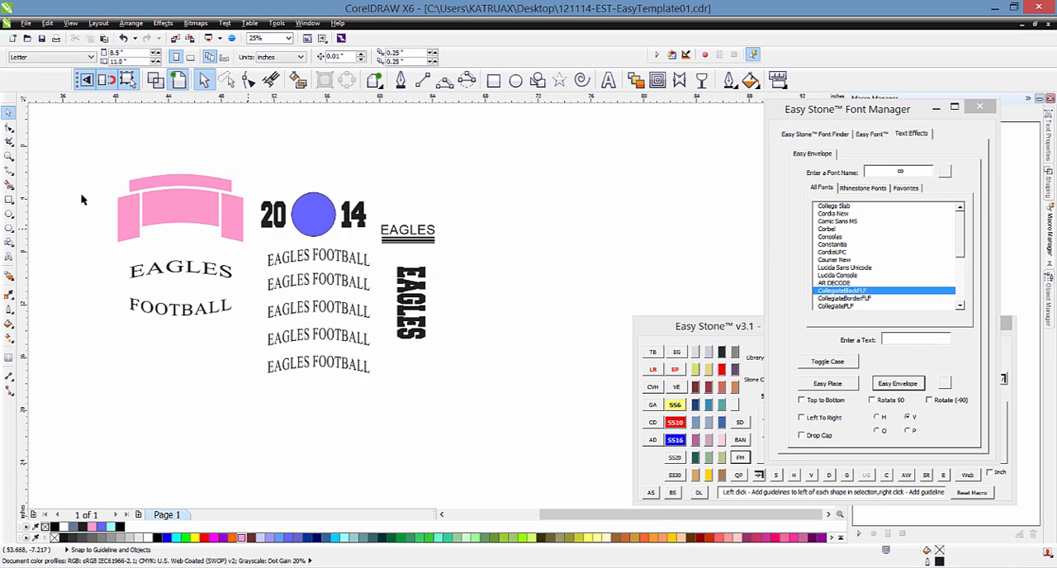
pyautogui.scroll(1, 82, 199)
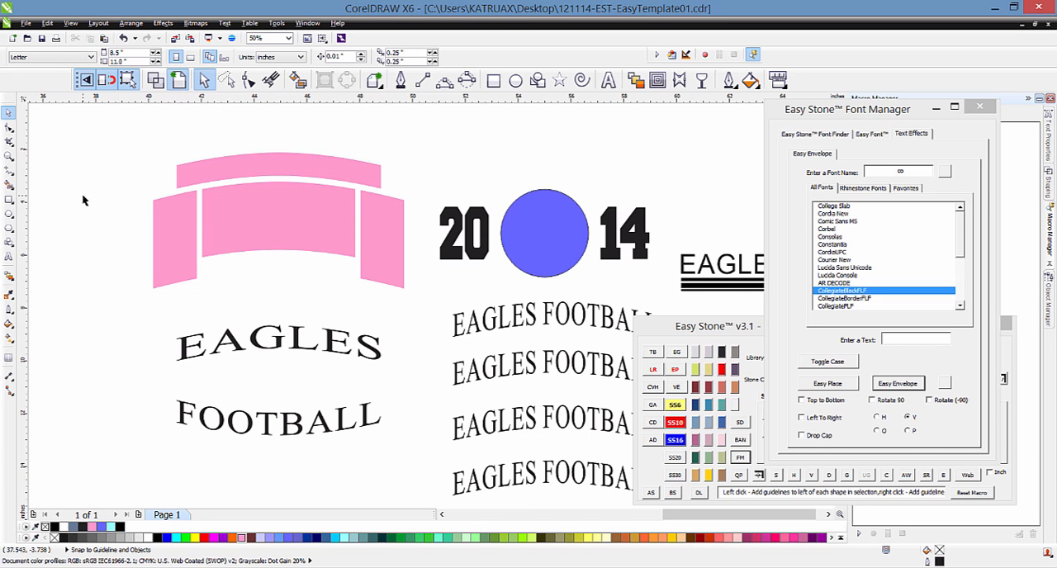
pyautogui.scroll(-1, 164, 202)
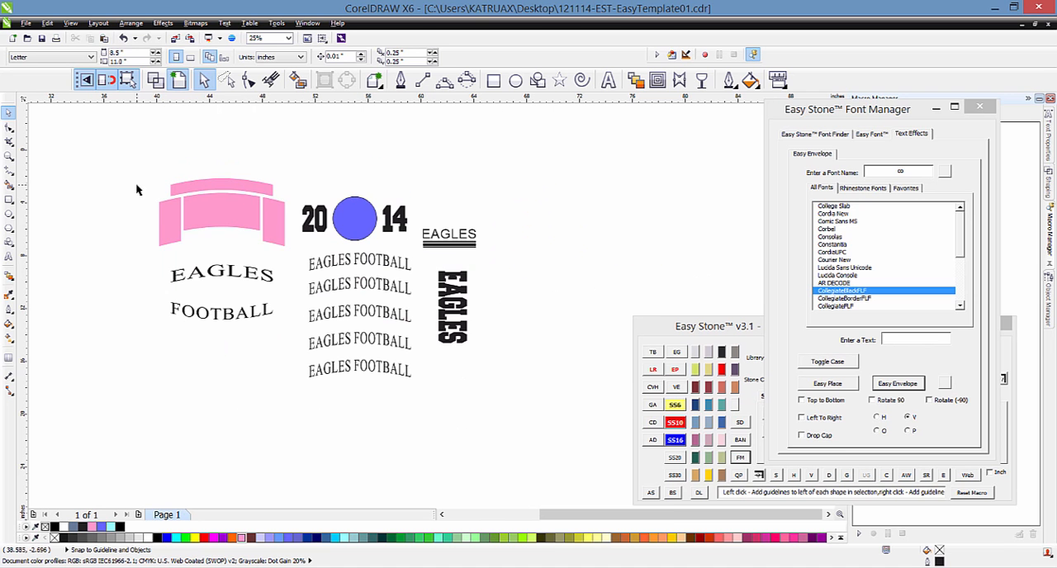
pyautogui.moveTo(134, 185); pyautogui.dragTo(285, 241)
pyautogui.moveTo(299, 263); pyautogui.dragTo(299, 262)
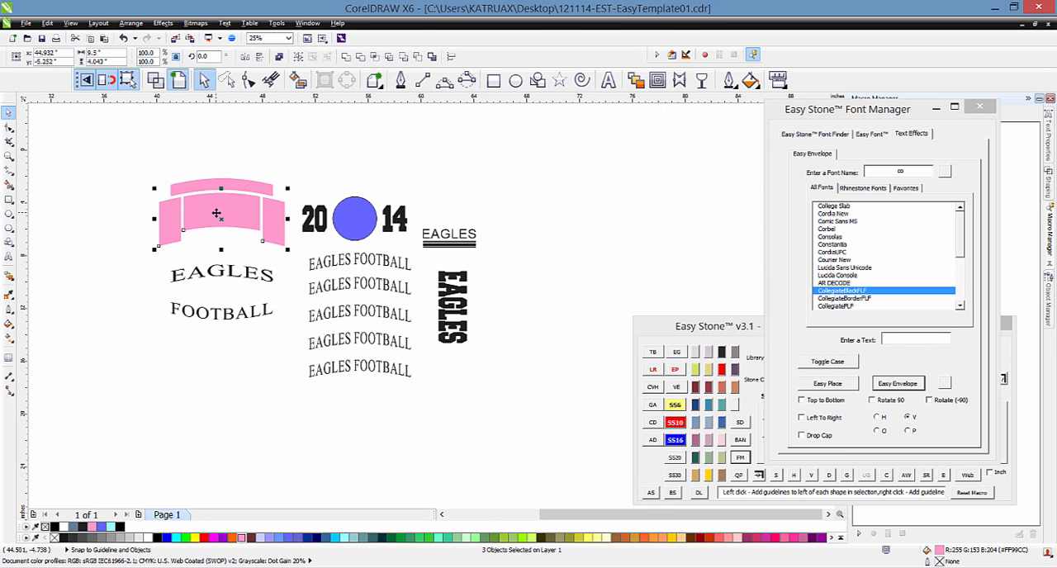
pyautogui.moveTo(217, 213); pyautogui.dragTo(585, 204)
pyautogui.click(706, 191)
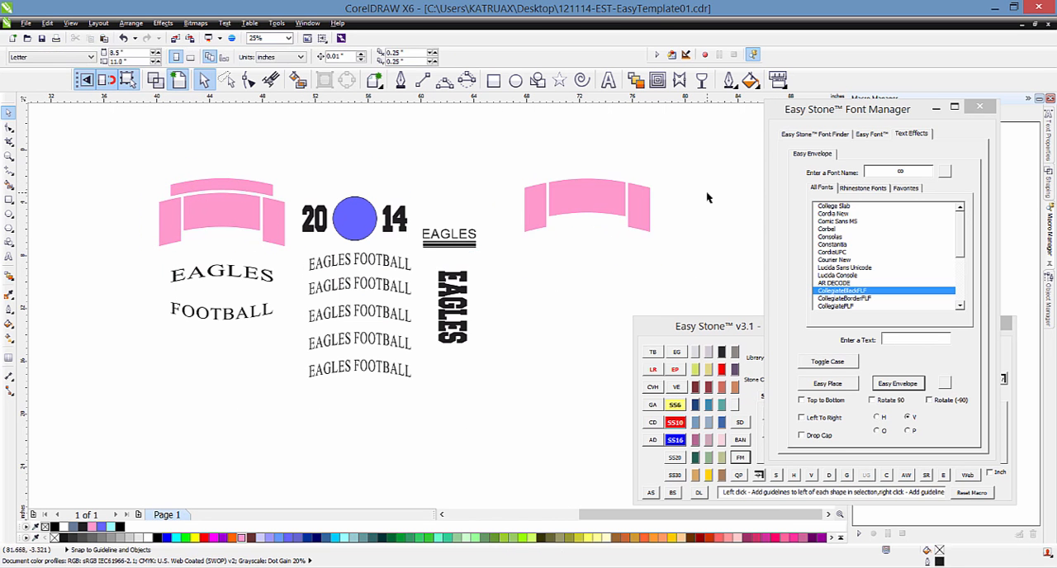
pyautogui.scroll(2, 706, 191)
pyautogui.scroll(-1, 382, 218)
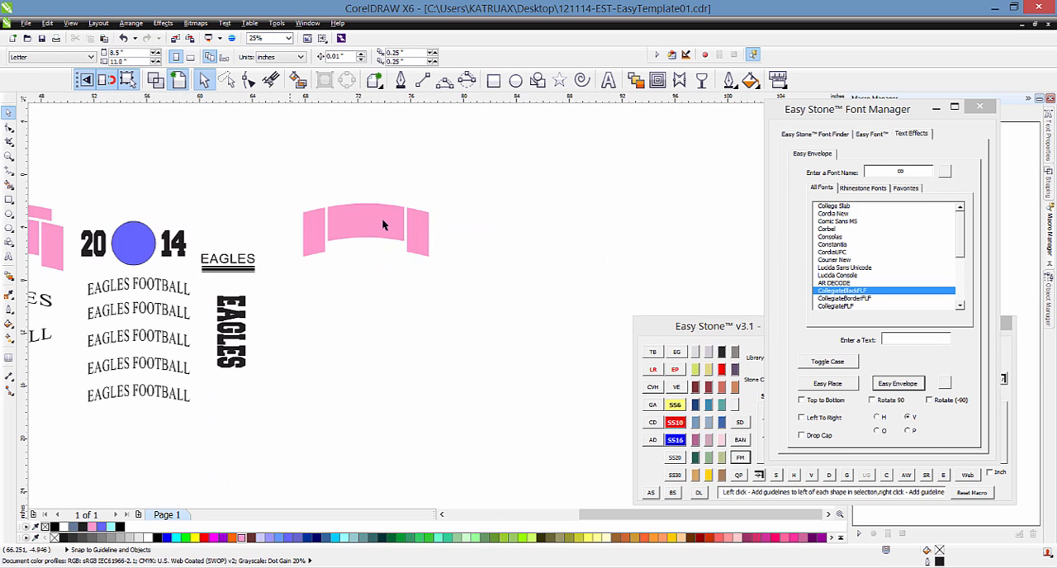
pyautogui.scroll(1, 424, 212)
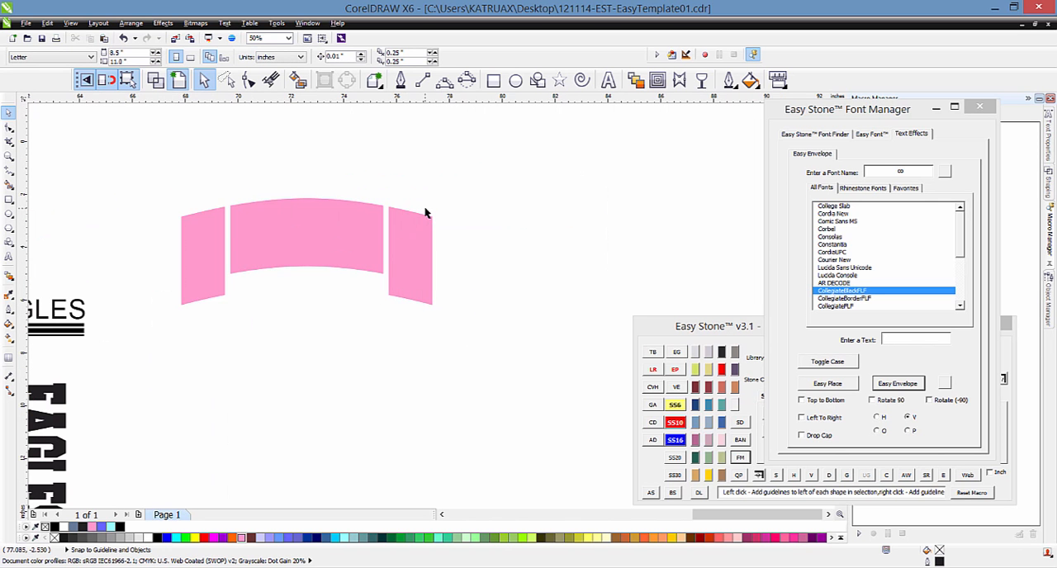
# Step: Enter the envelope text EAGLES with Drop Cap enabled and duplicate the copied three-shape pink set directly below itself
pyautogui.click(906, 341)
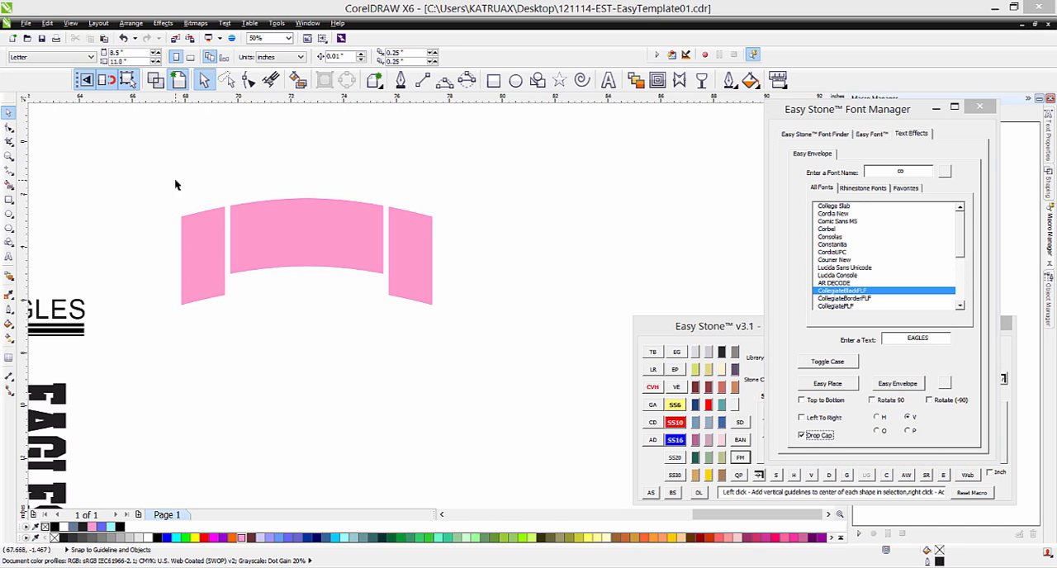
pyautogui.moveTo(146, 179); pyautogui.dragTo(442, 334)
pyautogui.moveTo(292, 245); pyautogui.dragTo(293, 364)
# Step: Envelope EAGLES into the upper three-shape pink set as drop-cap text in Times New Roman
pyautogui.click(138, 162)
pyautogui.moveTo(137, 162); pyautogui.dragTo(462, 331)
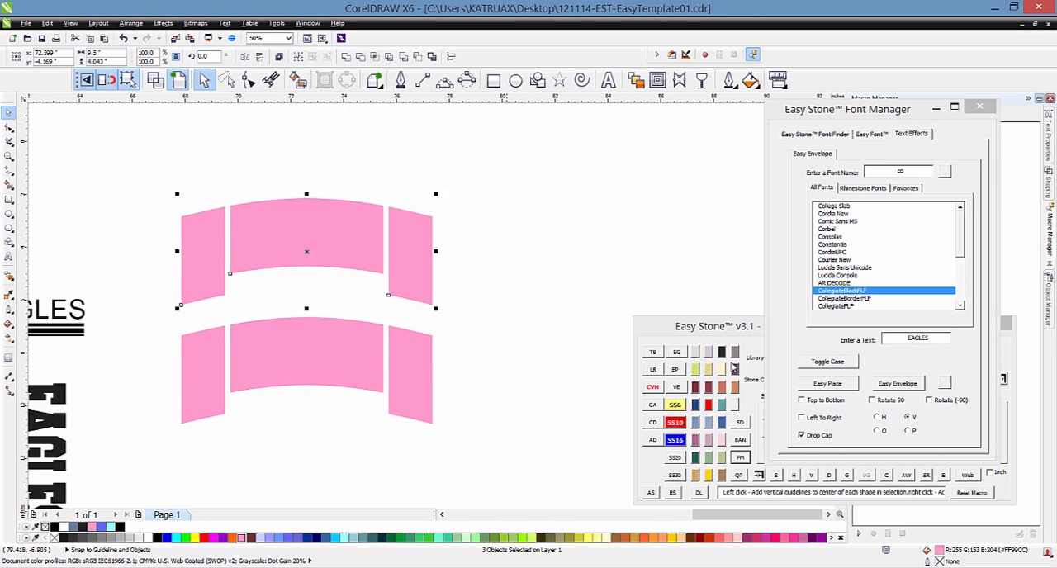
pyautogui.click(864, 172)
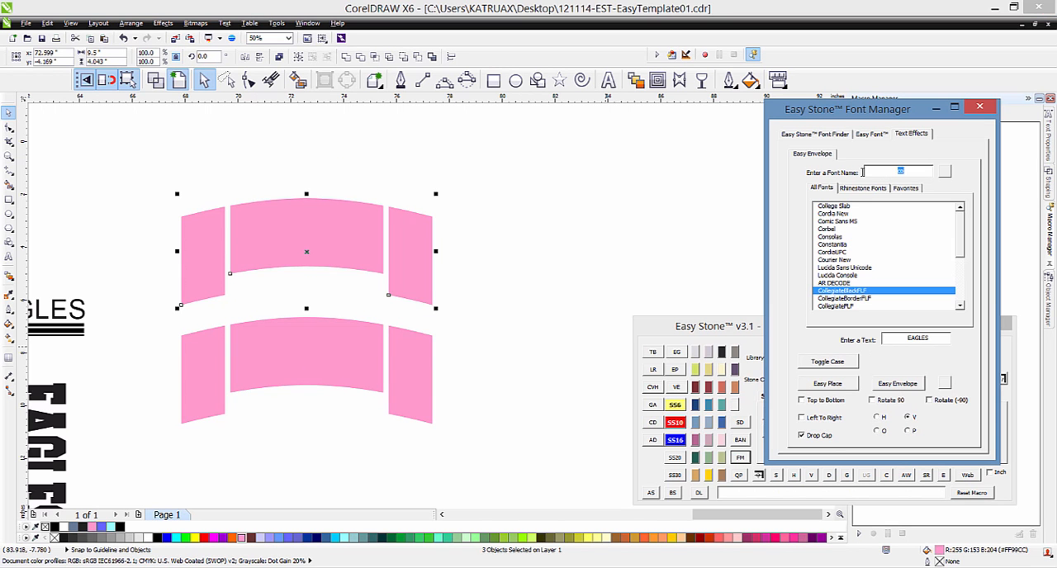
pyautogui.write('TIME')
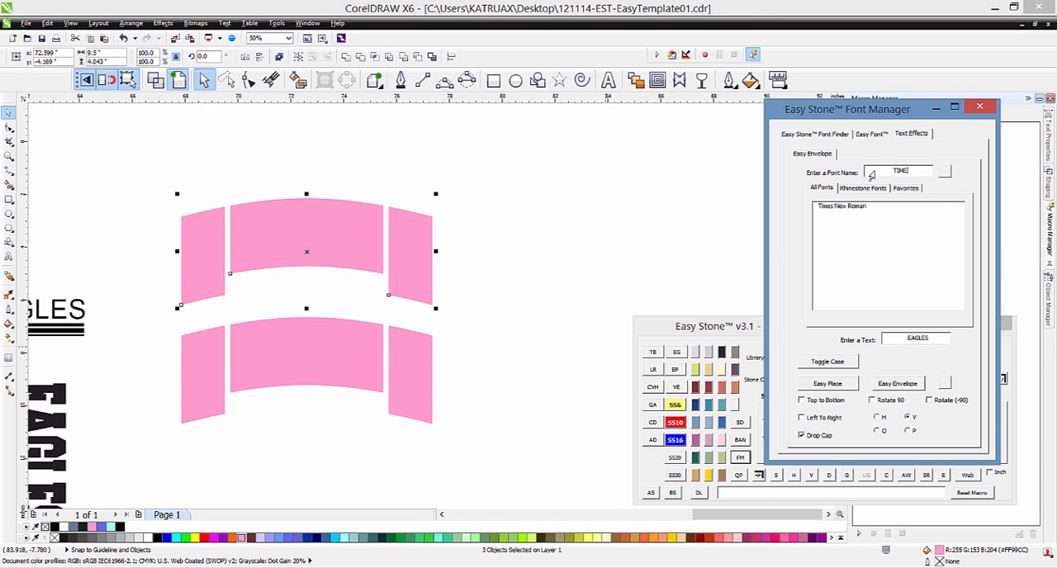
pyautogui.click(849, 206)
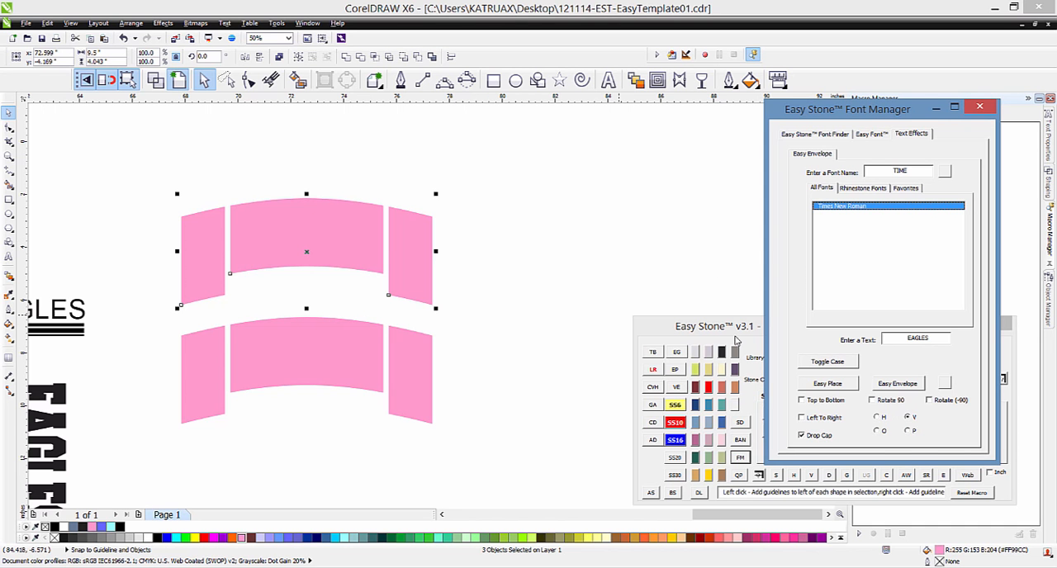
pyautogui.click(898, 384)
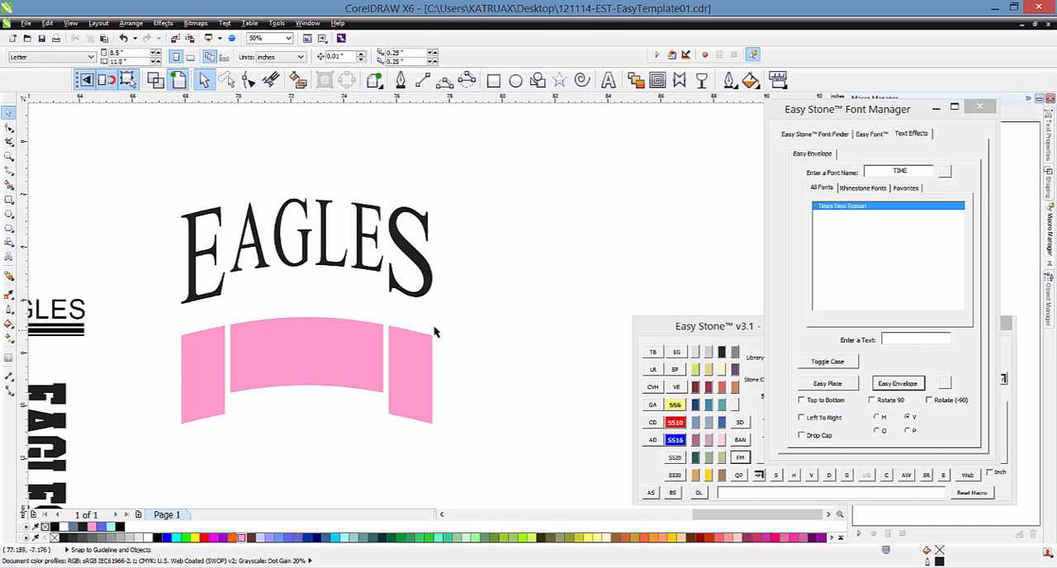
# Step: Envelope the text EAGLES FOOTBALL into the lower three-shape pink set using the Drop Cap option
pyautogui.moveTo(378, 359); pyautogui.dragTo(157, 451)
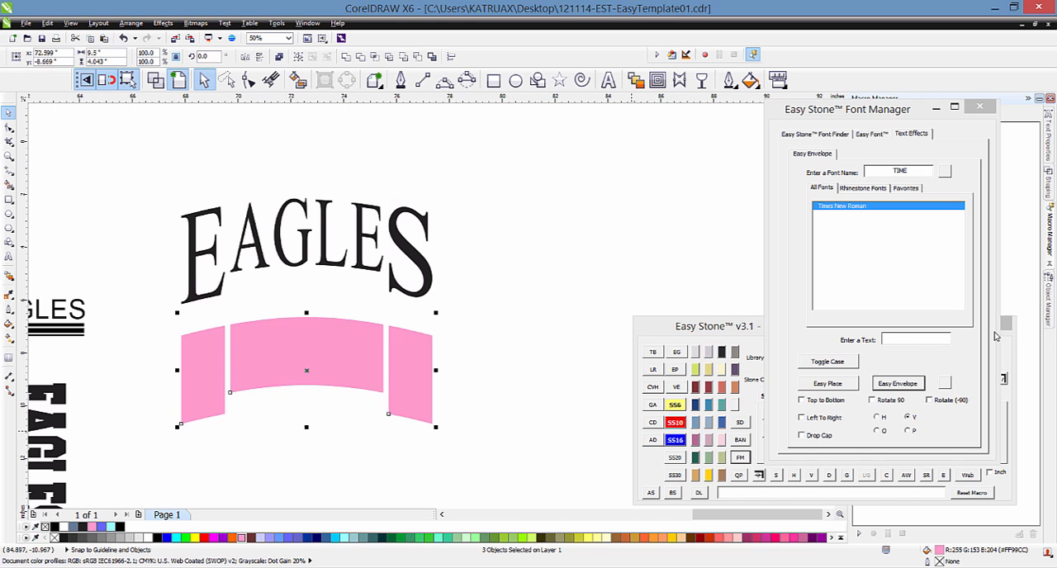
pyautogui.click(907, 344)
pyautogui.write('EAGLE')
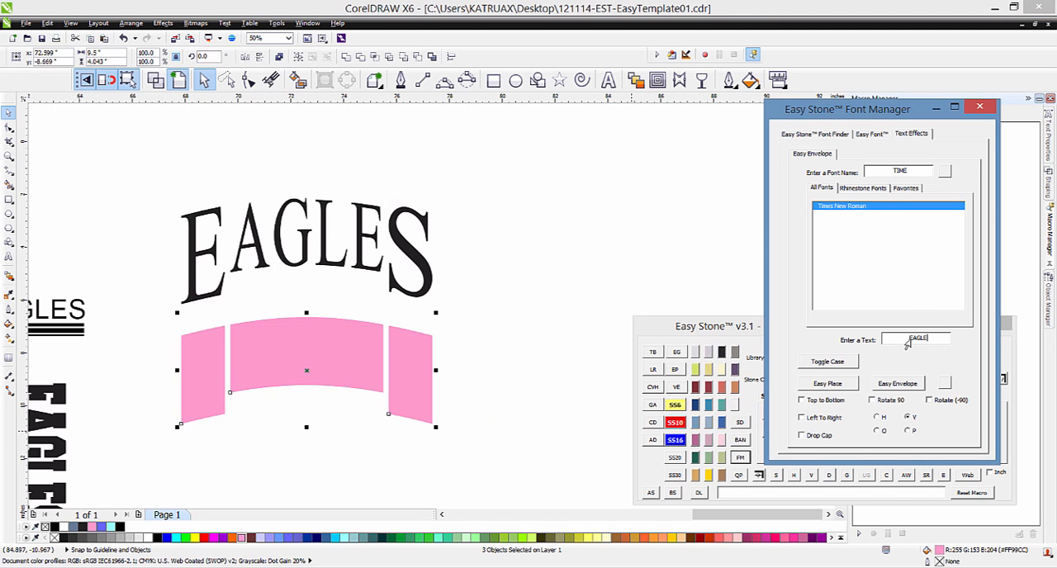
pyautogui.write('S FOOTBALL')
pyautogui.click(804, 436)
pyautogui.click(898, 383)
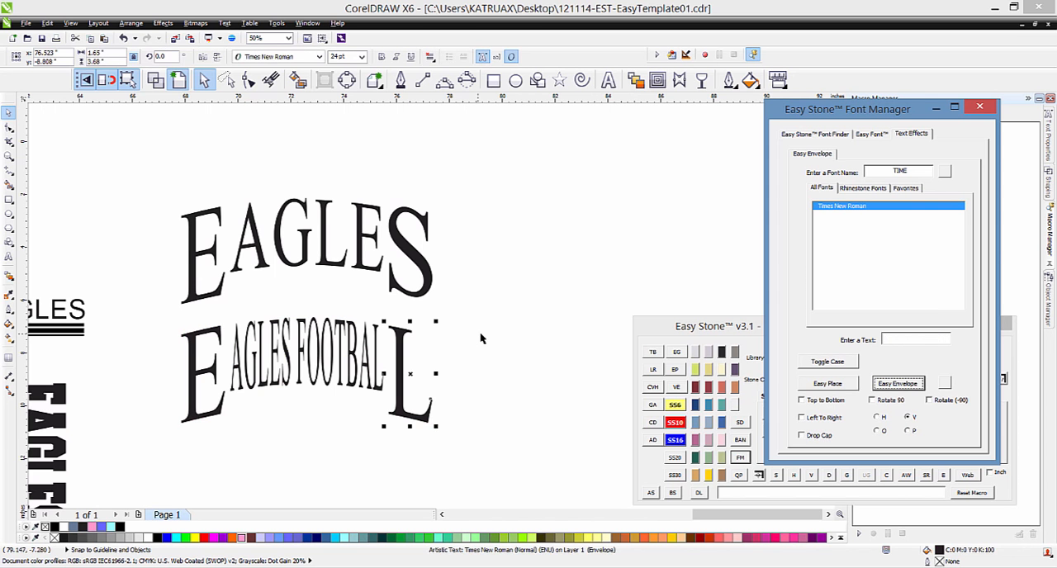
pyautogui.click(480, 332)
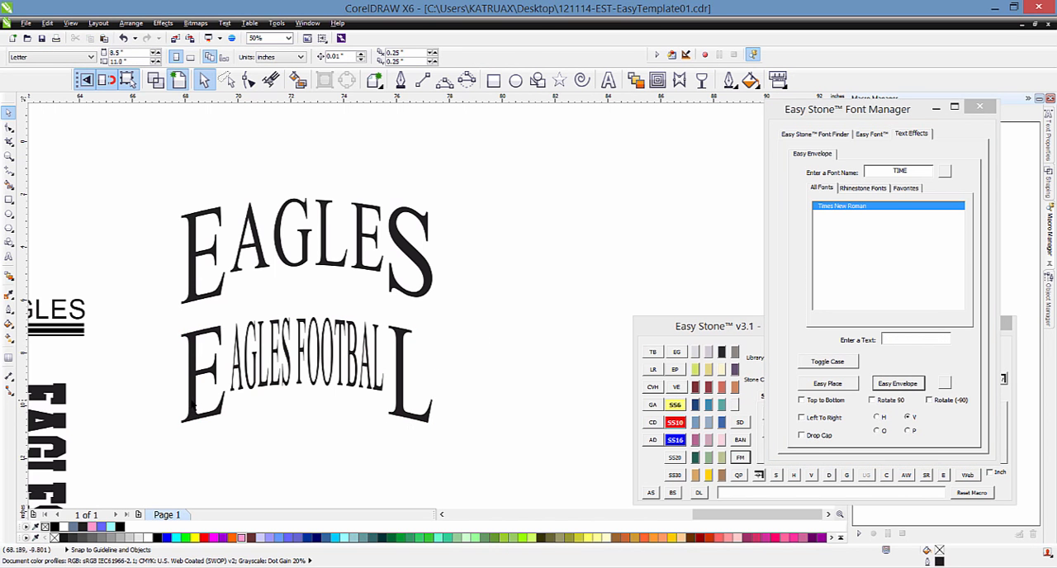
pyautogui.click(912, 345)
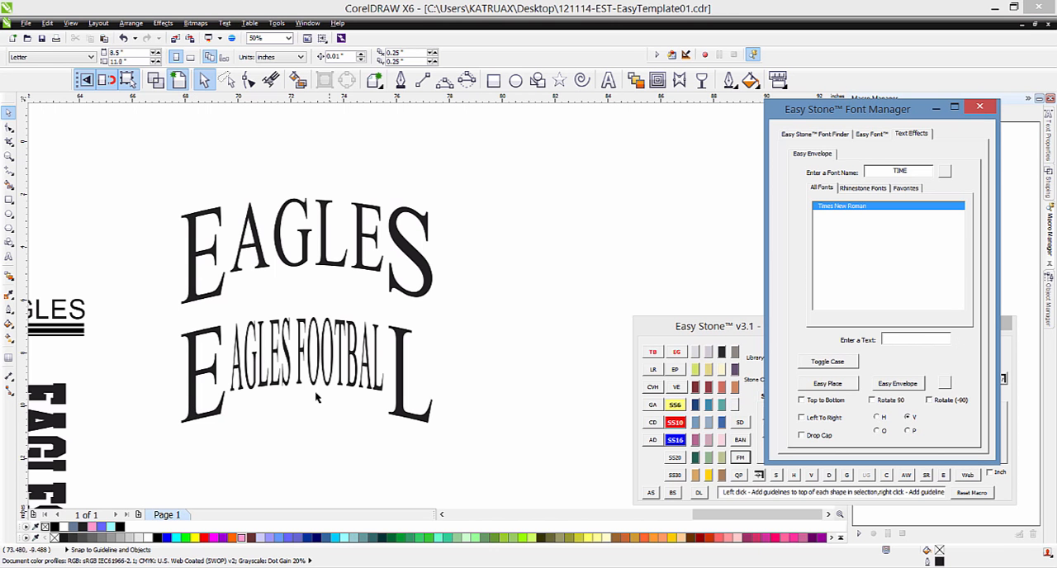
pyautogui.click(402, 419)
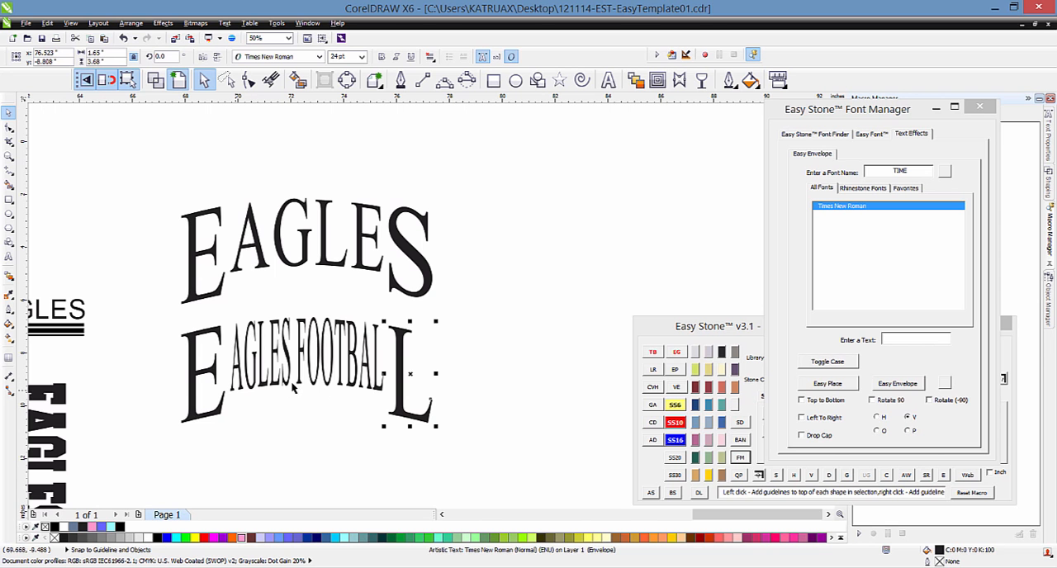
pyautogui.click(489, 363)
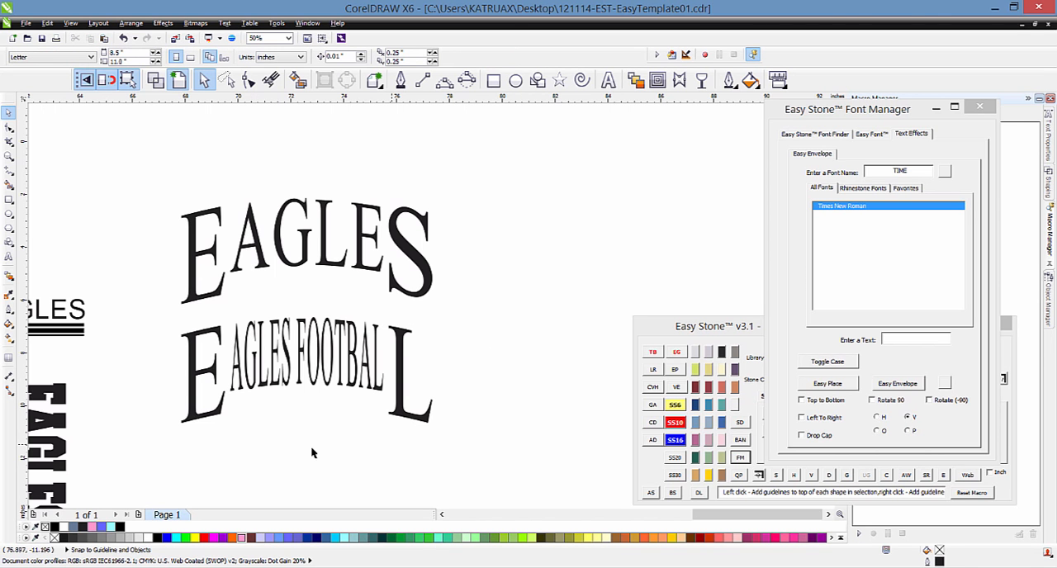
# Step: Duplicate all four shapes of the original pink template below the two drop-cap designs
pyautogui.scroll(-4, 483, 289)
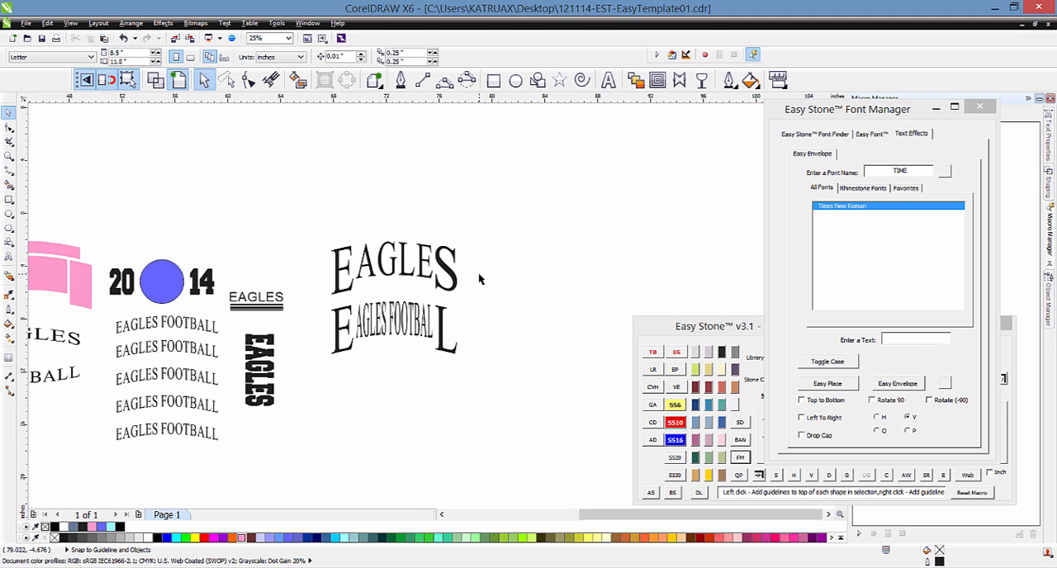
pyautogui.scroll(2, 249, 253)
pyautogui.moveTo(114, 219); pyautogui.dragTo(307, 306)
pyautogui.scroll(-2, 171, 244)
pyautogui.moveTo(171, 244); pyautogui.dragTo(354, 313)
pyautogui.click(308, 275)
pyautogui.scroll(2, 308, 274)
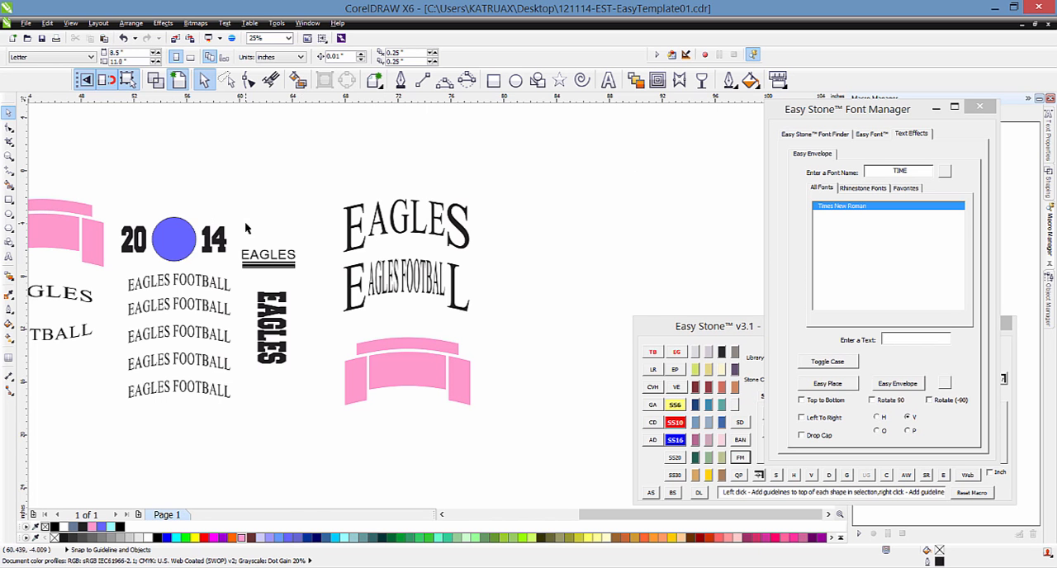
# Step: Move the underlined EAGLES together with its three bars beside the newly copied pink template
pyautogui.scroll(1, 246, 221)
pyautogui.moveTo(380, 255); pyautogui.dragTo(234, 315)
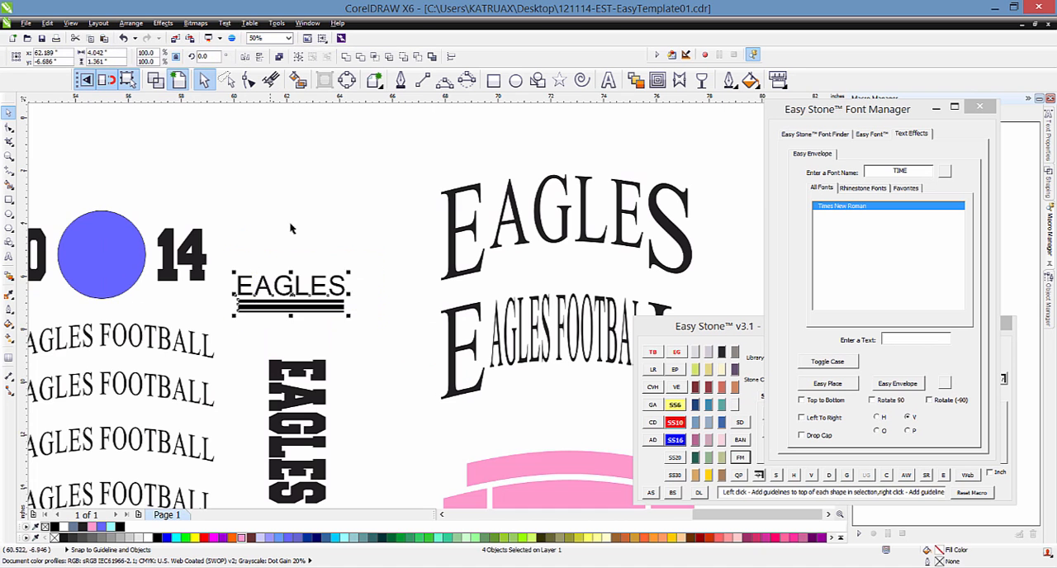
pyautogui.scroll(-1, 291, 228)
pyautogui.moveTo(289, 239); pyautogui.dragTo(544, 347)
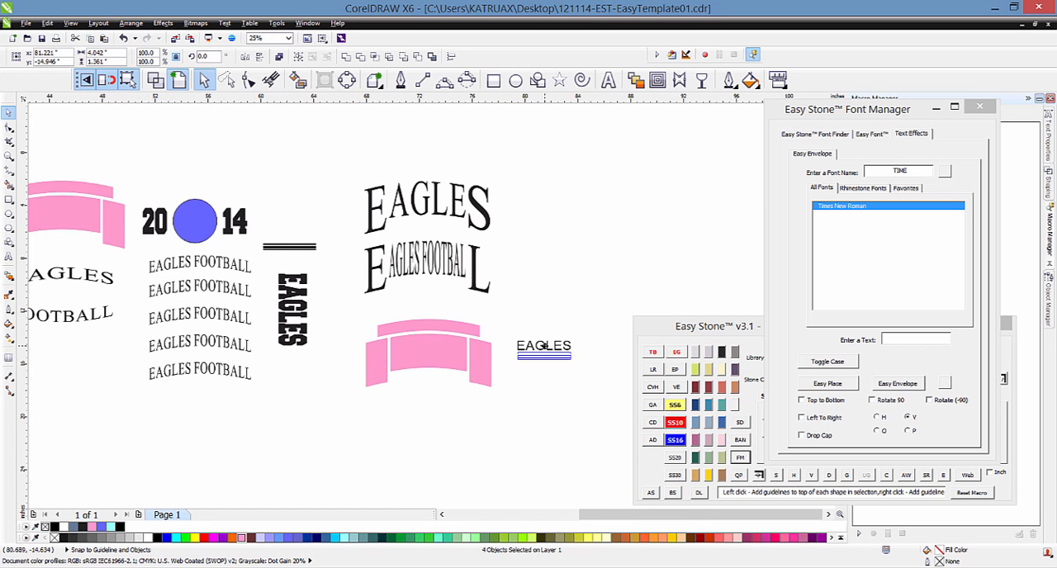
pyautogui.click(545, 397)
pyautogui.scroll(1, 551, 366)
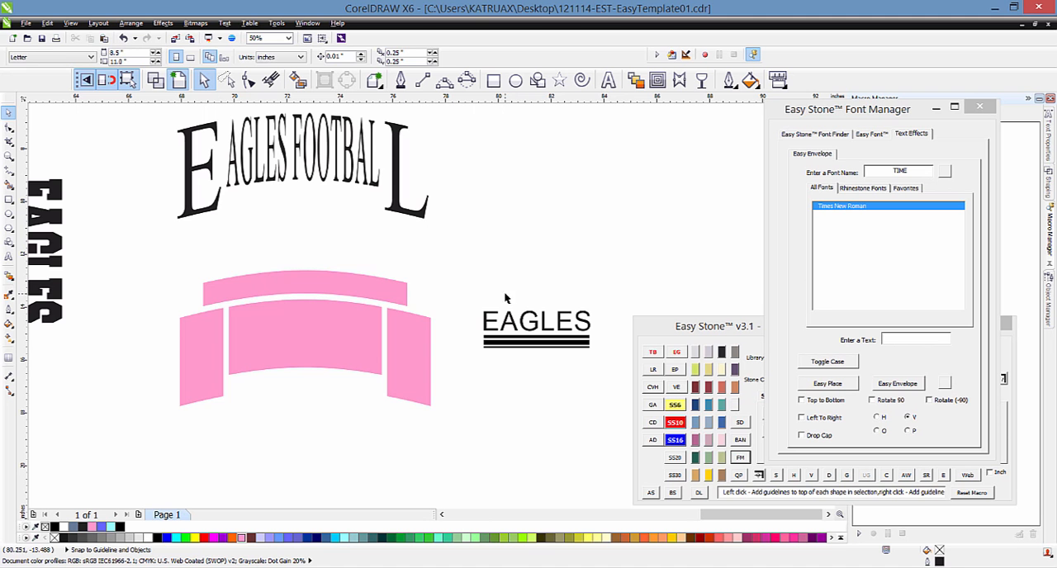
# Step: Move the large middle arch out of the newly copied pink template to just above the underlined EAGLES
pyautogui.click(302, 334)
pyautogui.scroll(-2, 275, 317)
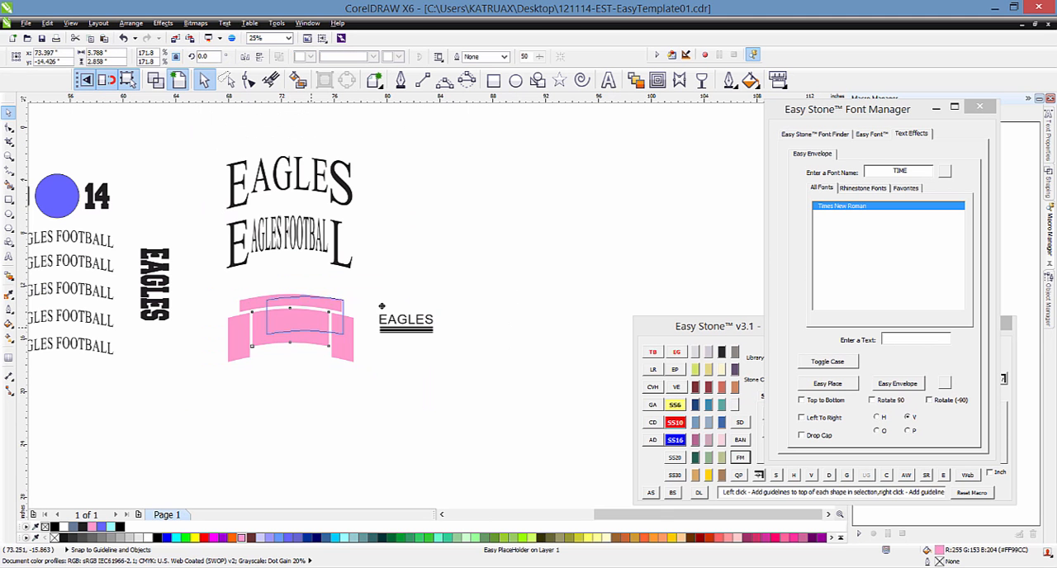
pyautogui.moveTo(276, 317); pyautogui.dragTo(427, 275)
pyautogui.scroll(2, 442, 275)
pyautogui.scroll(1, 413, 286)
# Step: Examine the parts of the underlined EAGLES design by selecting its text and each bar, then the pink arch
pyautogui.click(369, 373)
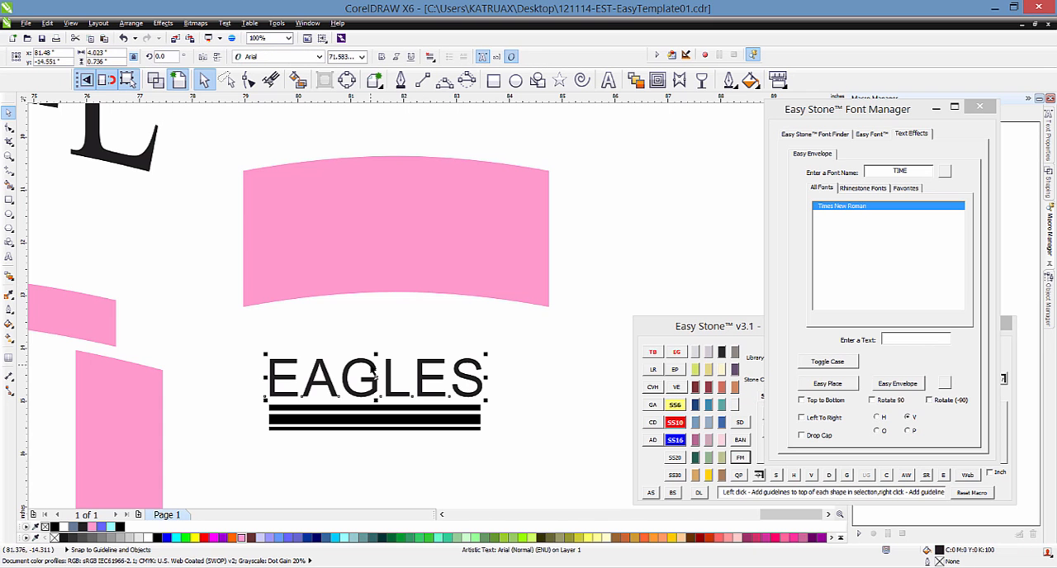
pyautogui.click(297, 408)
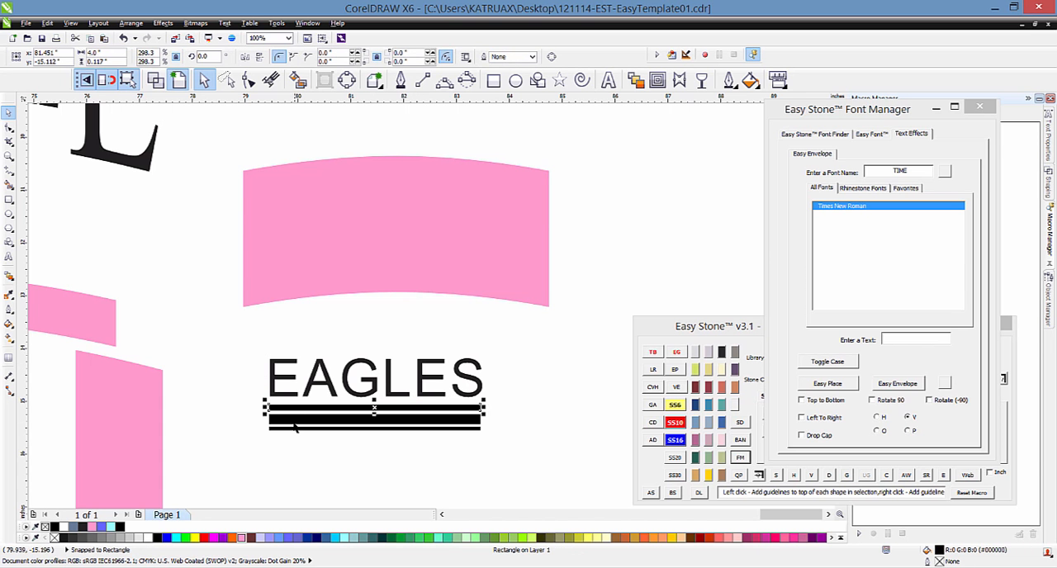
pyautogui.click(294, 419)
pyautogui.click(291, 428)
pyautogui.click(236, 397)
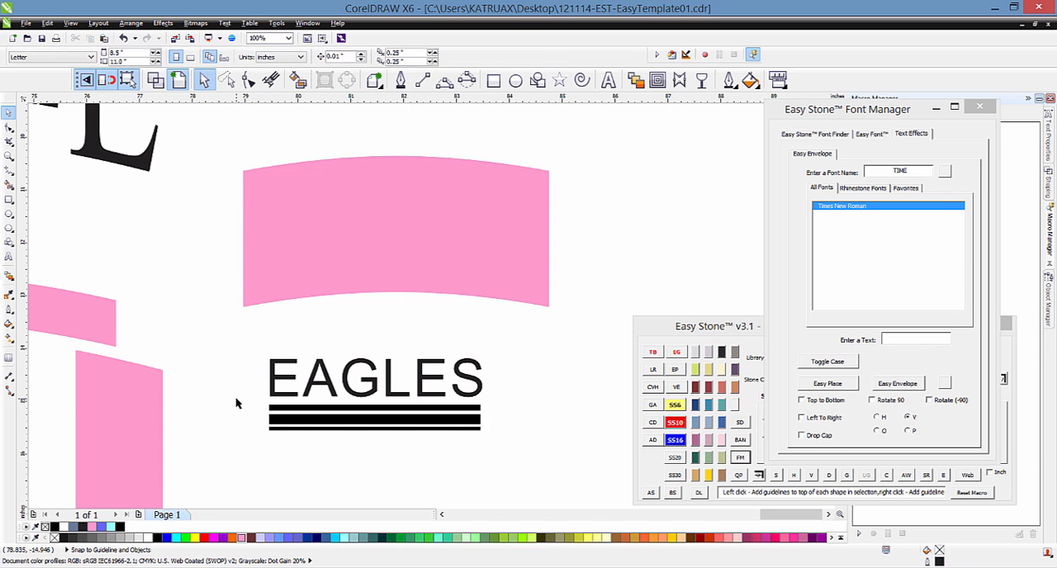
pyautogui.click(368, 289)
pyautogui.scroll(-1, 378, 286)
pyautogui.click(538, 266)
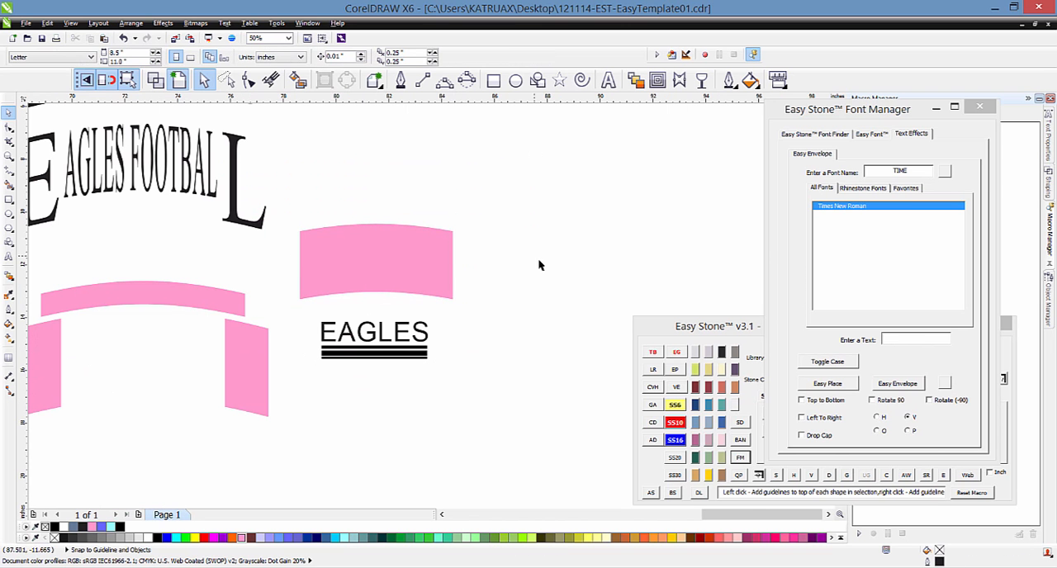
# Step: Shift the separated pink arch slightly higher above the underlined EAGLES
pyautogui.click(907, 341)
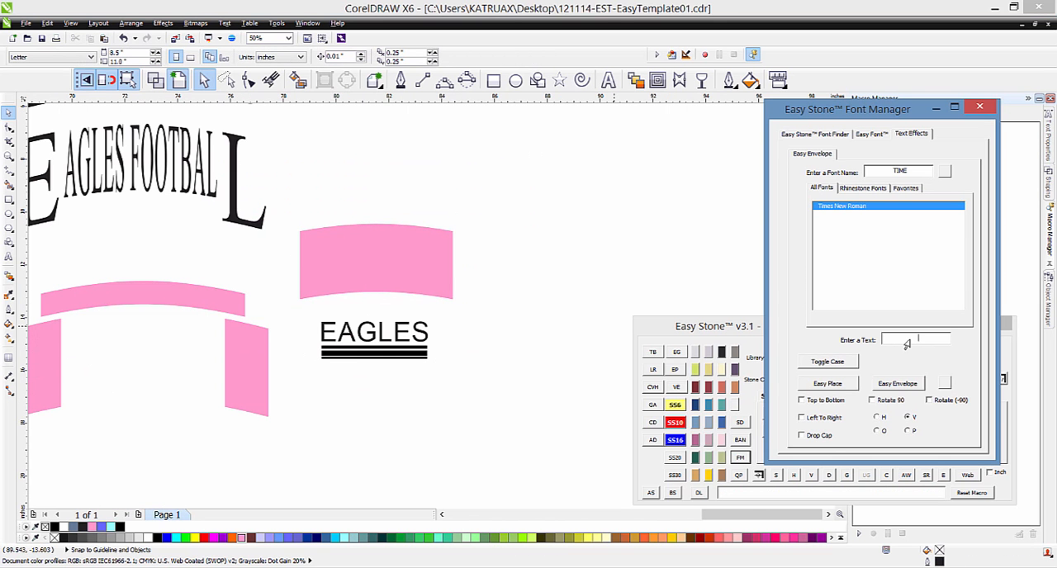
pyautogui.click(353, 241)
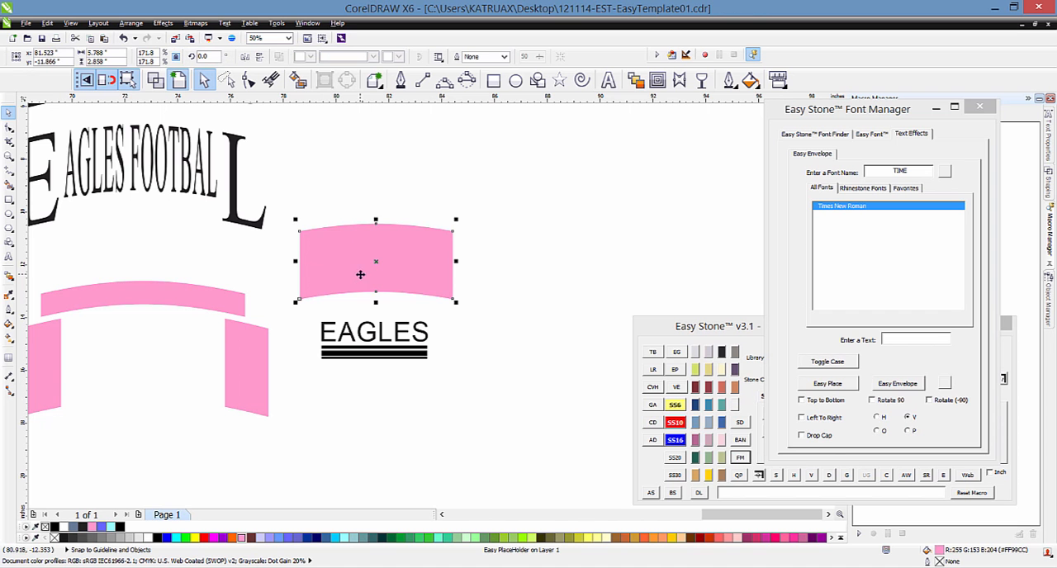
pyautogui.moveTo(348, 274); pyautogui.dragTo(345, 269)
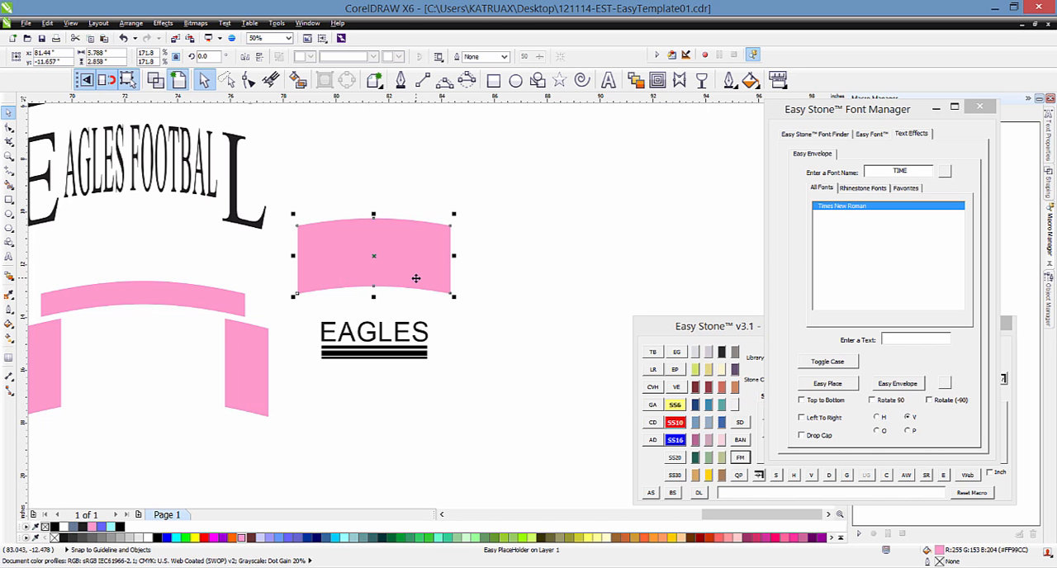
pyautogui.click(912, 339)
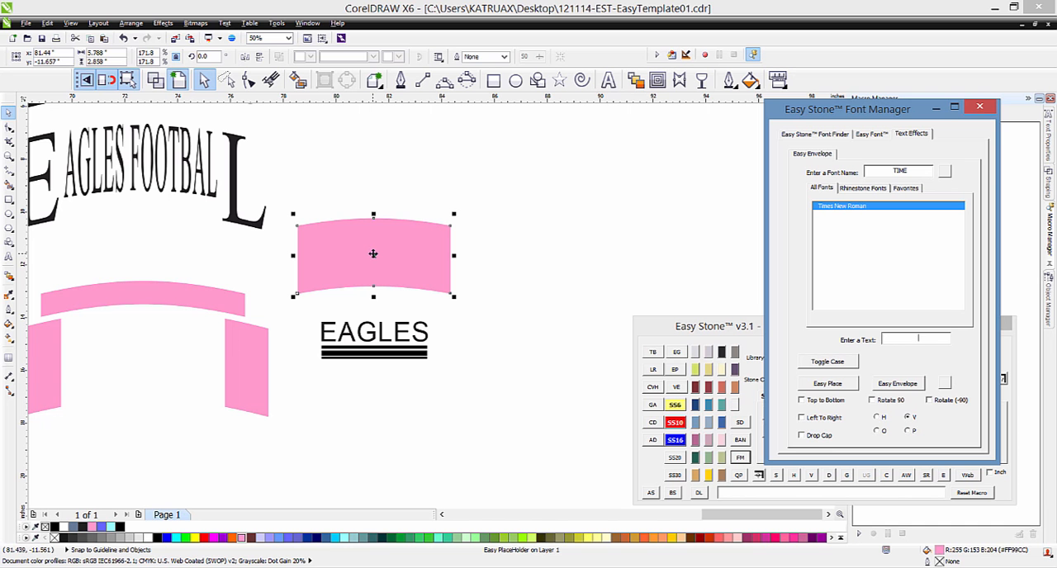
pyautogui.click(478, 263)
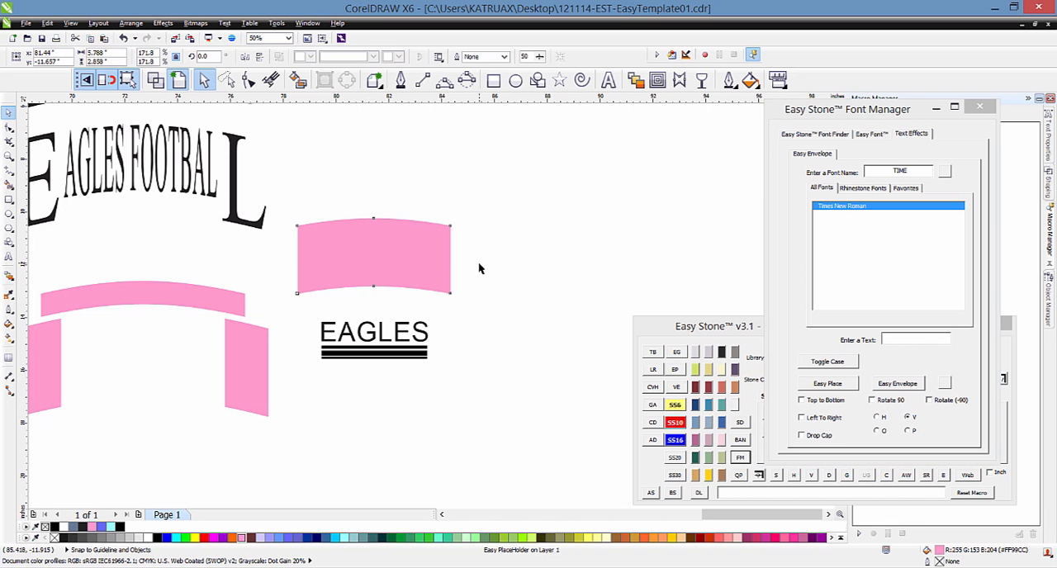
pyautogui.click(411, 260)
pyautogui.moveTo(407, 261); pyautogui.dragTo(606, 239)
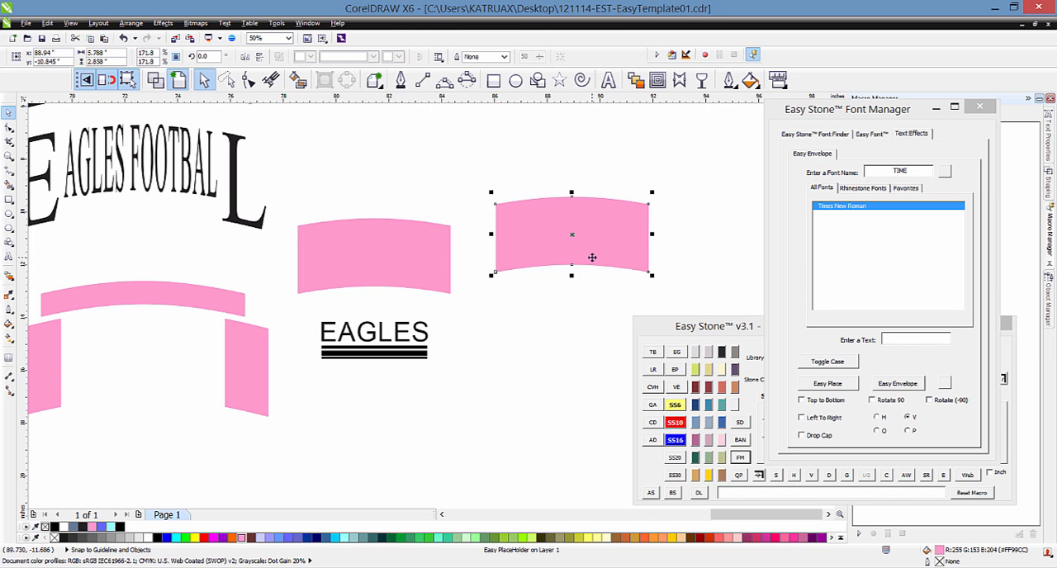
pyautogui.press('Delete')
# Step: Draw a rectangle about 6.56 by 2.83 inches beside the pink arch and copy it directly below
pyautogui.click(493, 80)
pyautogui.moveTo(489, 197)
pyautogui.mouseDown()
pyautogui.moveTo(673, 306)
pyautogui.moveTo(664, 273)
pyautogui.mouseUp()
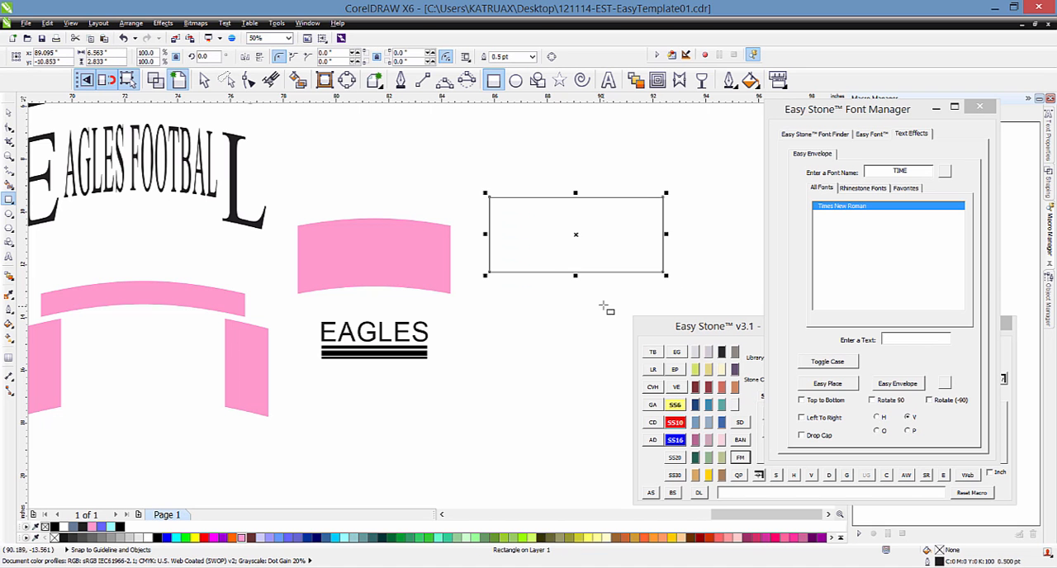
pyautogui.click(8, 112)
pyautogui.moveTo(500, 230); pyautogui.dragTo(495, 324)
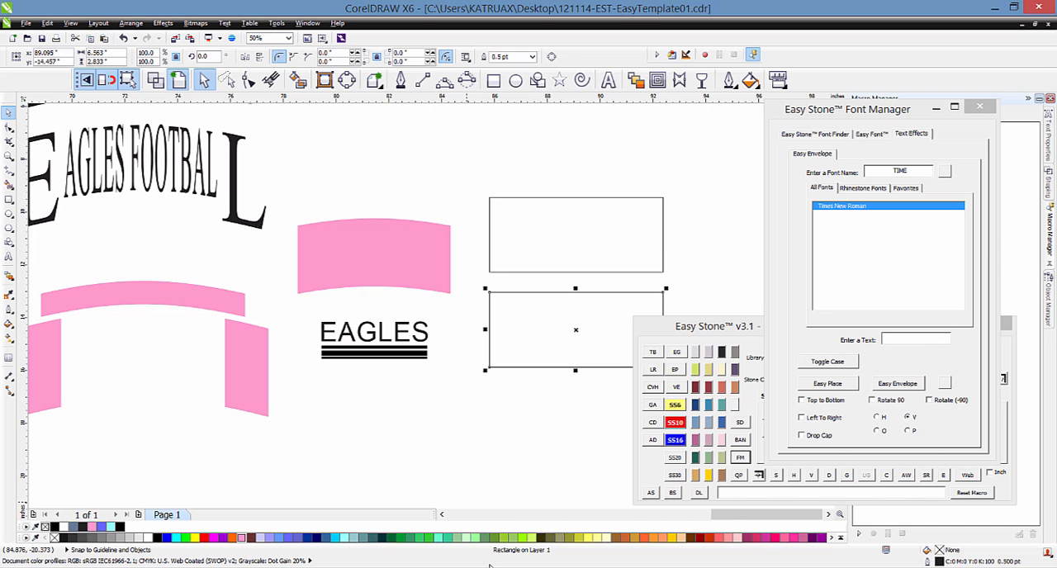
pyautogui.click(559, 252)
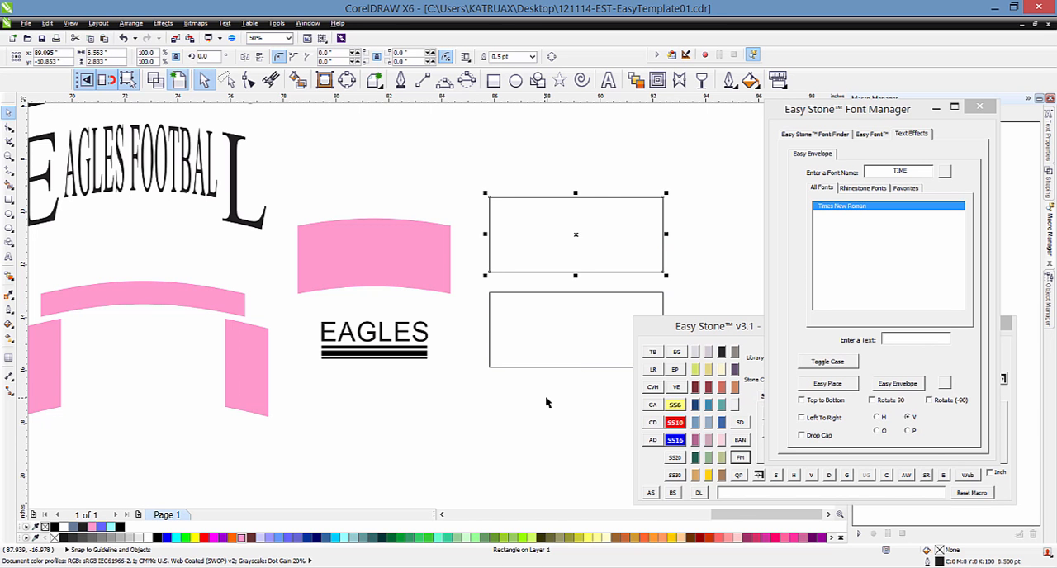
# Step: Convert both rectangles into Easy placeholders and check the object type of the upper one
pyautogui.moveTo(460, 176); pyautogui.dragTo(671, 378)
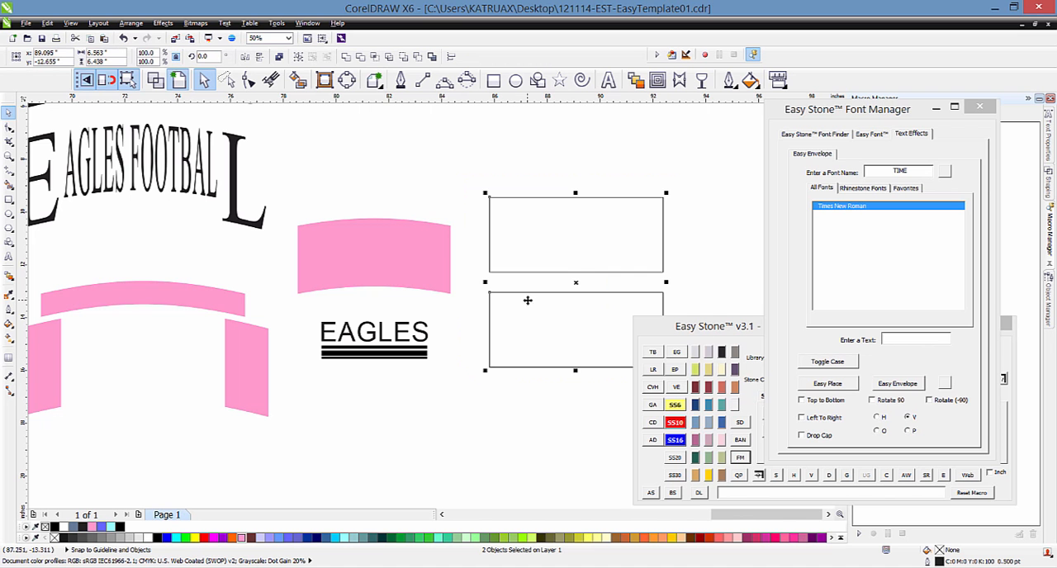
pyautogui.click(947, 386)
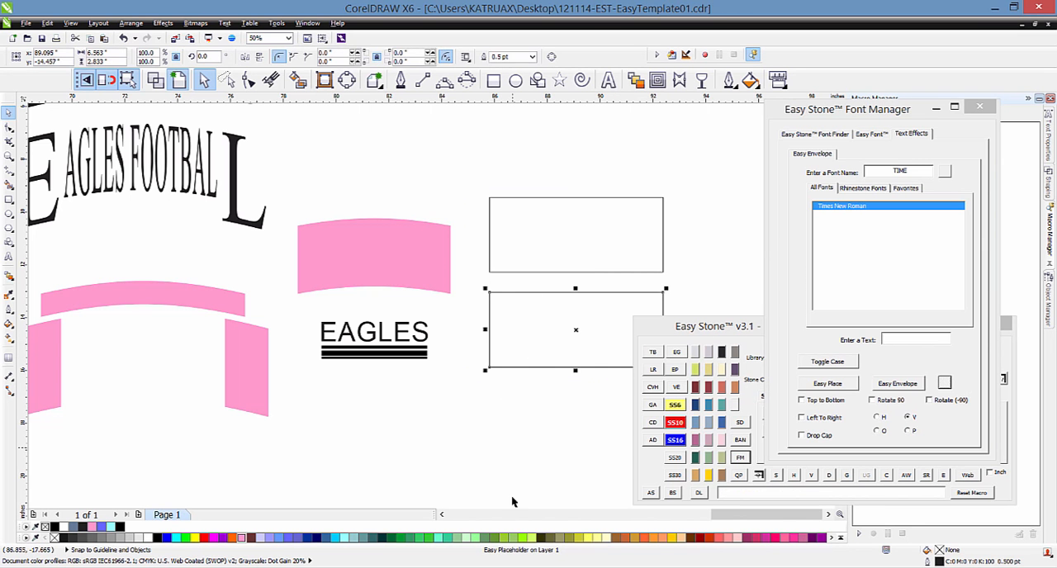
pyautogui.click(524, 235)
pyautogui.click(496, 398)
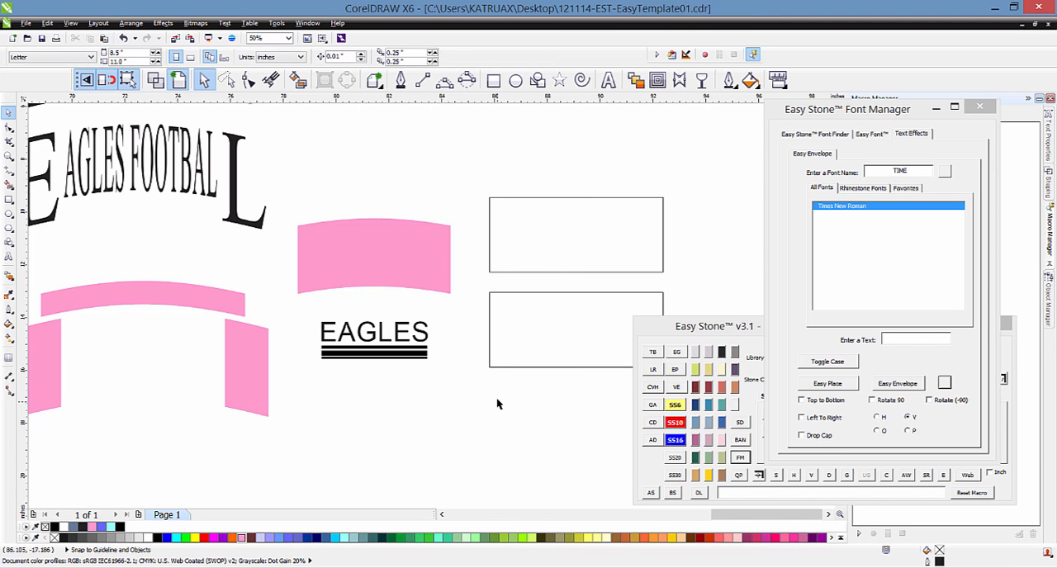
pyautogui.click(562, 238)
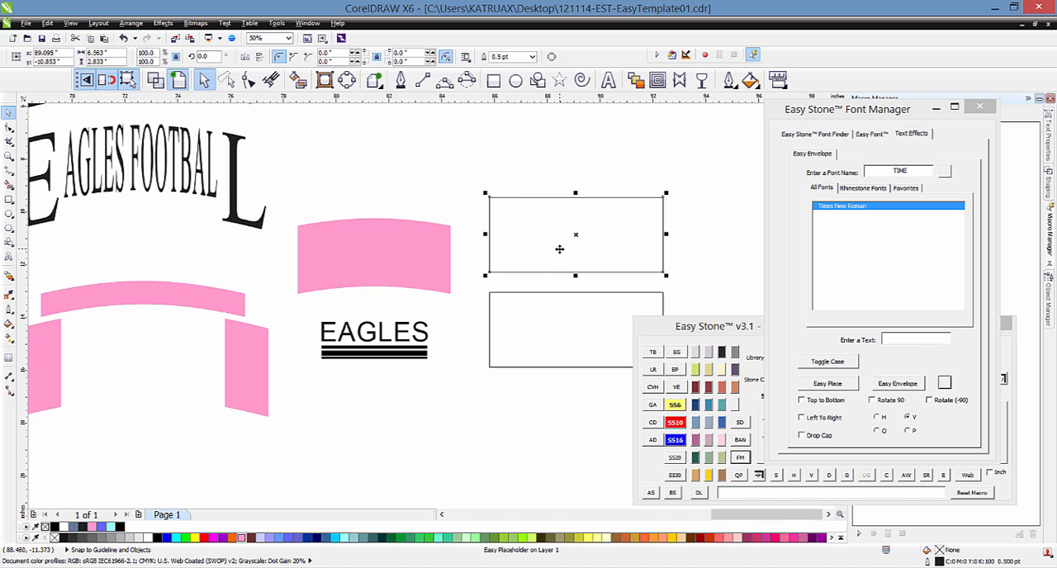
# Step: Delete both rectangular placeholders
pyautogui.moveTo(471, 170); pyautogui.dragTo(677, 395)
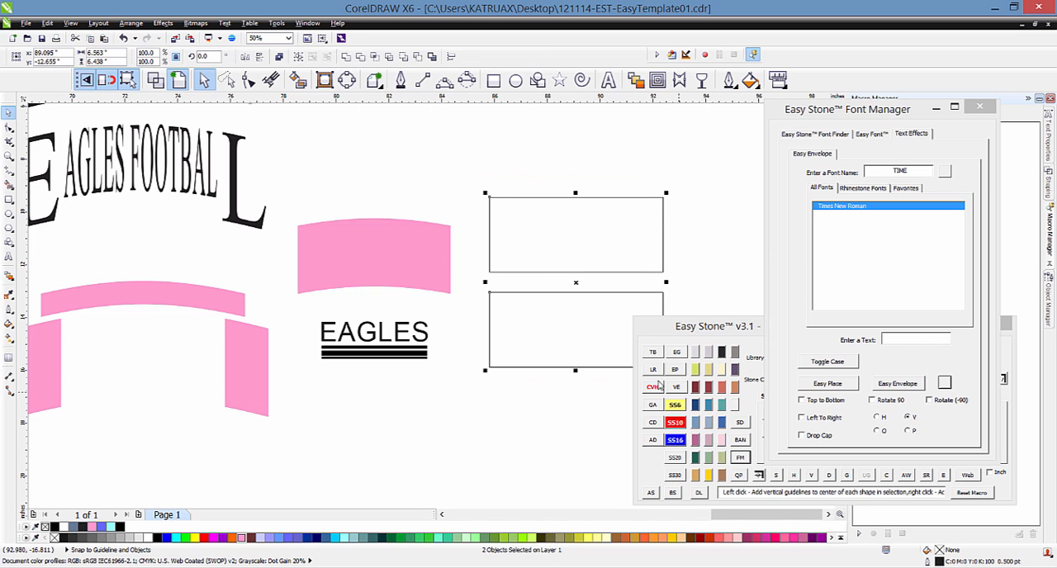
pyautogui.press('Delete')
pyautogui.click(925, 342)
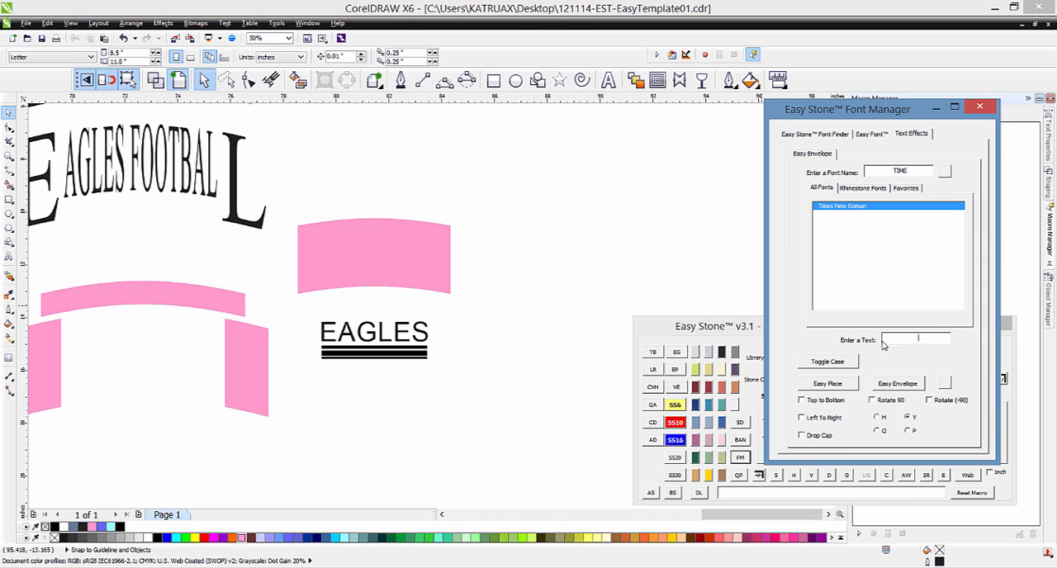
pyautogui.click(585, 280)
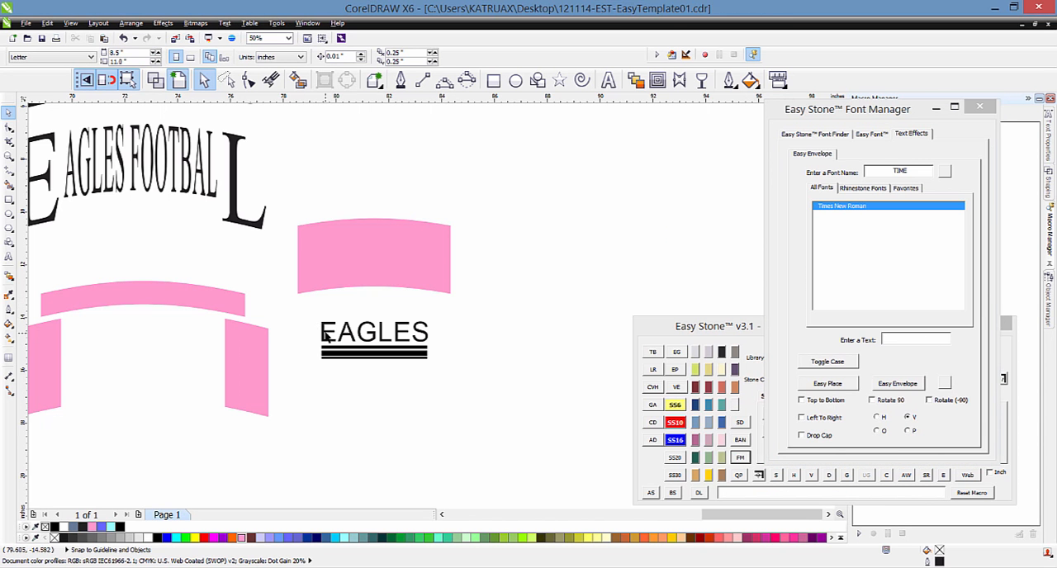
# Step: Examine the underlined EAGLES design and the pink arch by selecting them separately and together
pyautogui.click(325, 332)
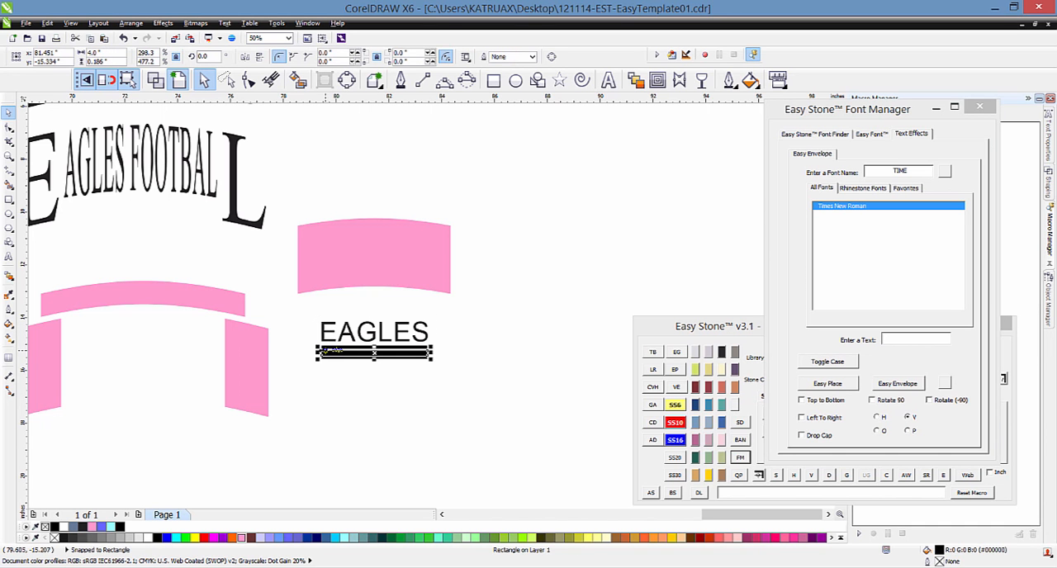
pyautogui.click(290, 316)
pyautogui.moveTo(290, 316); pyautogui.dragTo(474, 388)
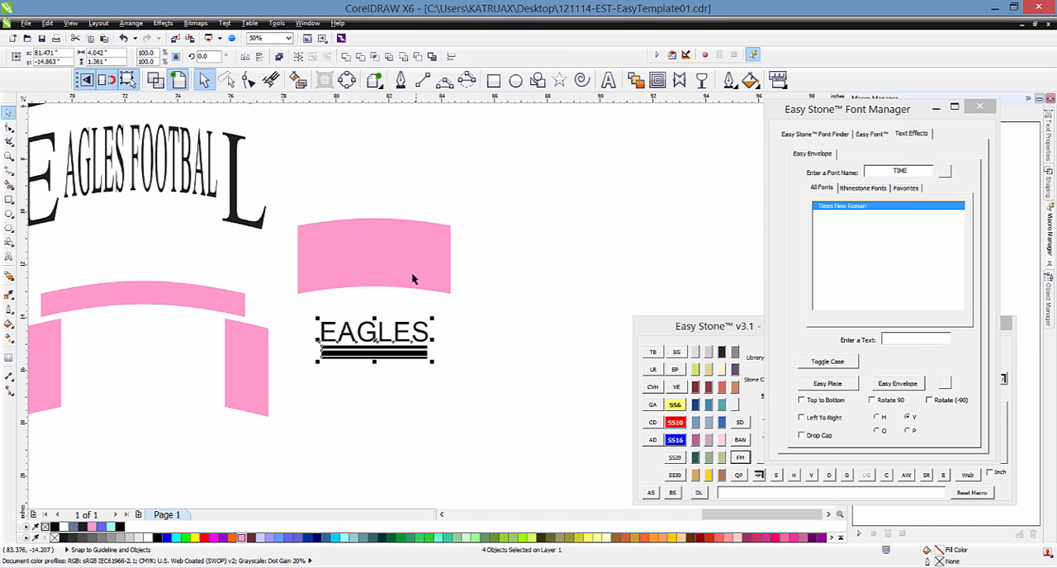
pyautogui.click(344, 246)
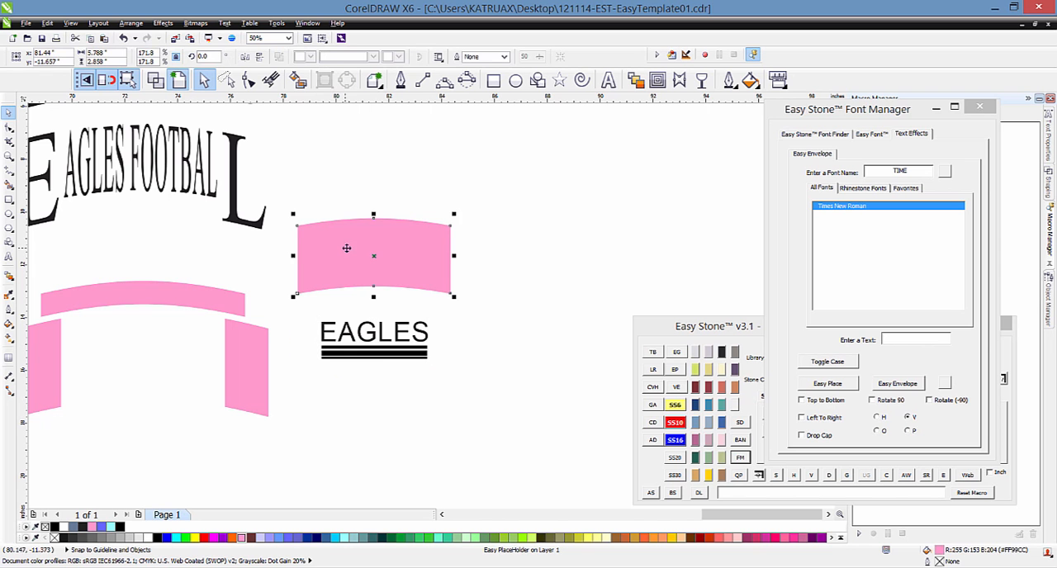
pyautogui.moveTo(280, 196); pyautogui.dragTo(470, 380)
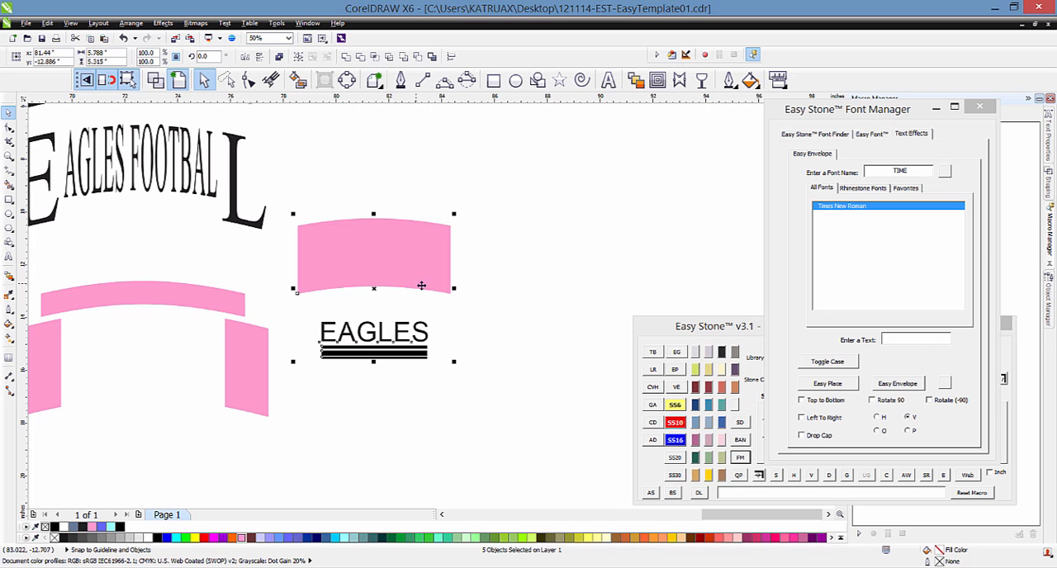
pyautogui.click(491, 299)
# Step: Place three copies of the pink arch in a vertical column beside the original arch and EAGLES design
pyautogui.moveTo(367, 252); pyautogui.dragTo(520, 444)
pyautogui.click(388, 419)
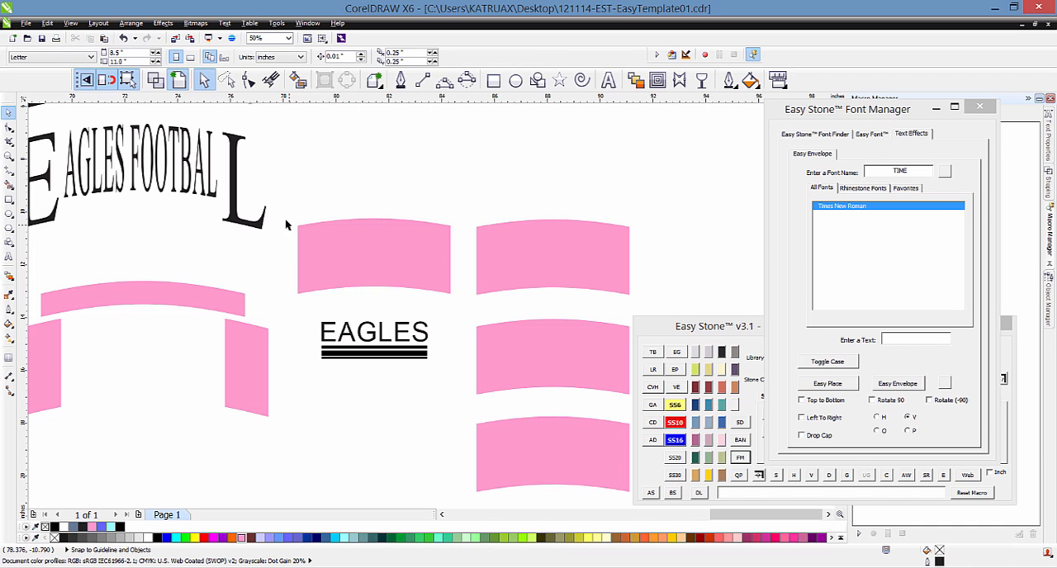
# Step: Try enveloping EAGLES and its three bars into the original pink arch, and undo it
pyautogui.moveTo(280, 190); pyautogui.dragTo(465, 394)
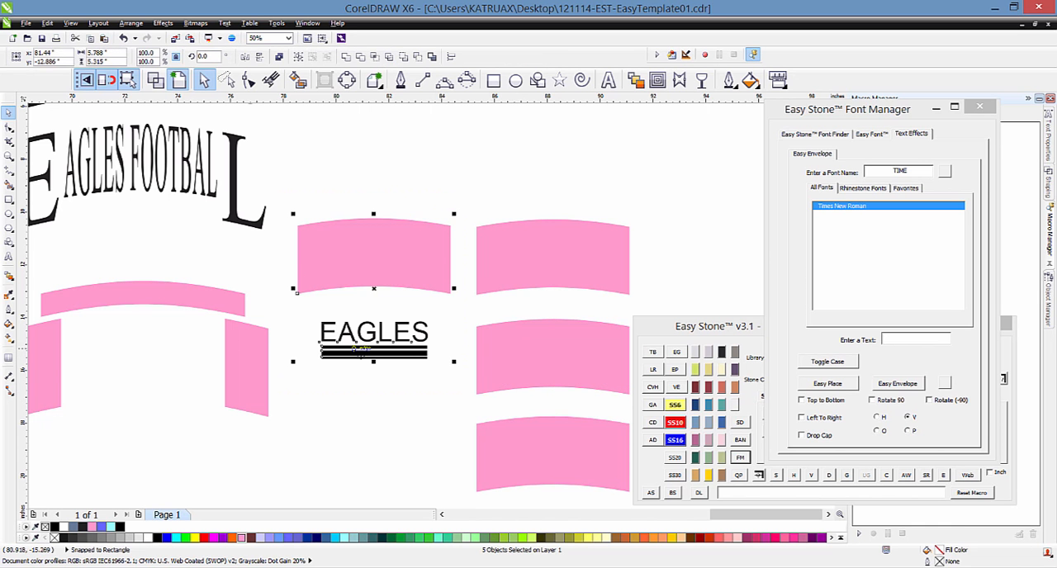
pyautogui.click(898, 385)
pyautogui.click(437, 201)
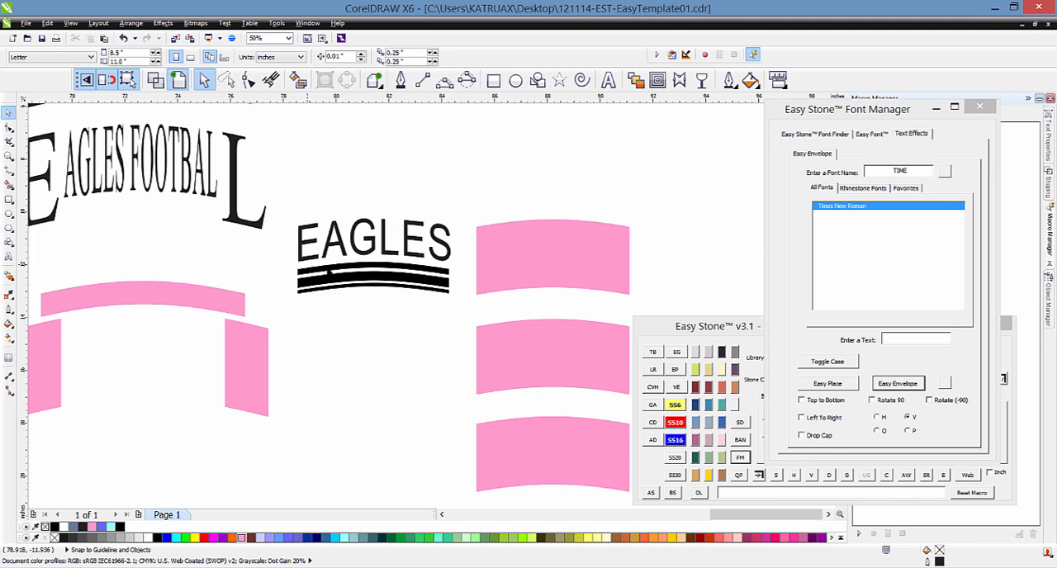
pyautogui.hotkey('ctrl', 'z')
pyautogui.click(363, 419)
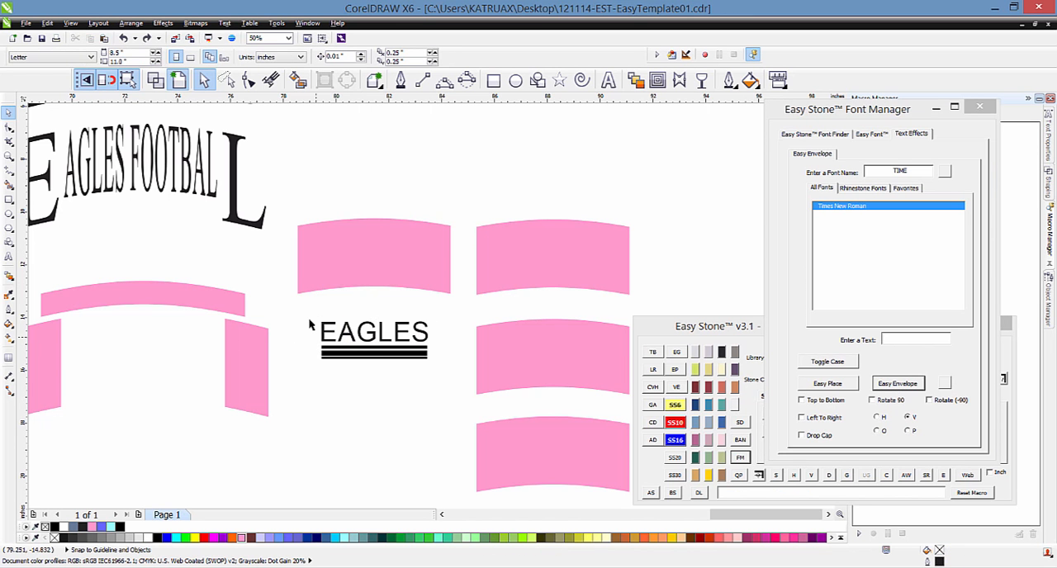
# Step: Apply Easy Envelope to fill all three copied pink arches with the underlined EAGLES design
pyautogui.moveTo(295, 308); pyautogui.dragTo(438, 402)
pyautogui.scroll(-2, 332, 238)
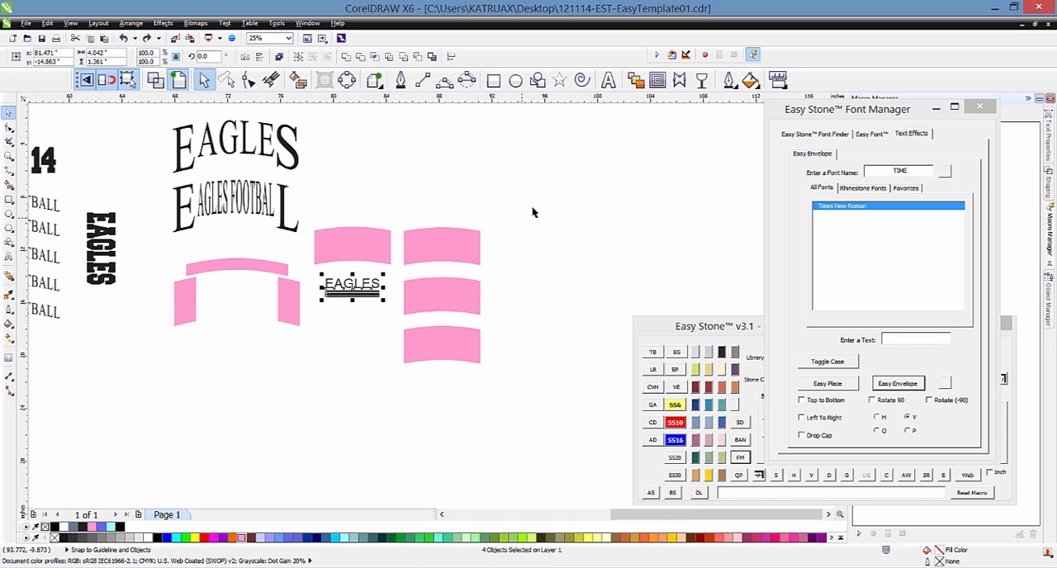
pyautogui.moveTo(535, 203); pyautogui.dragTo(397, 378)
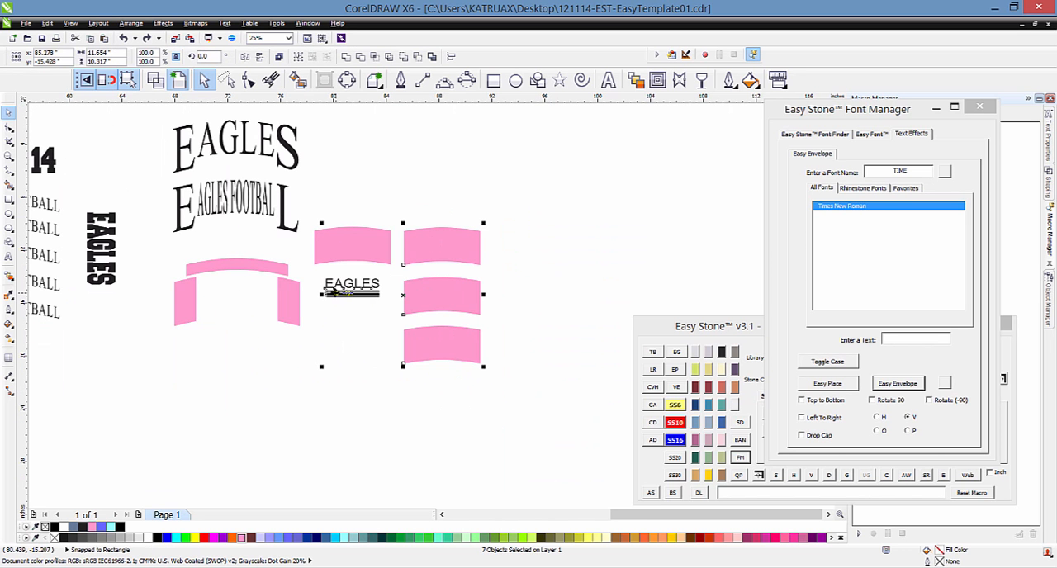
pyautogui.click(890, 384)
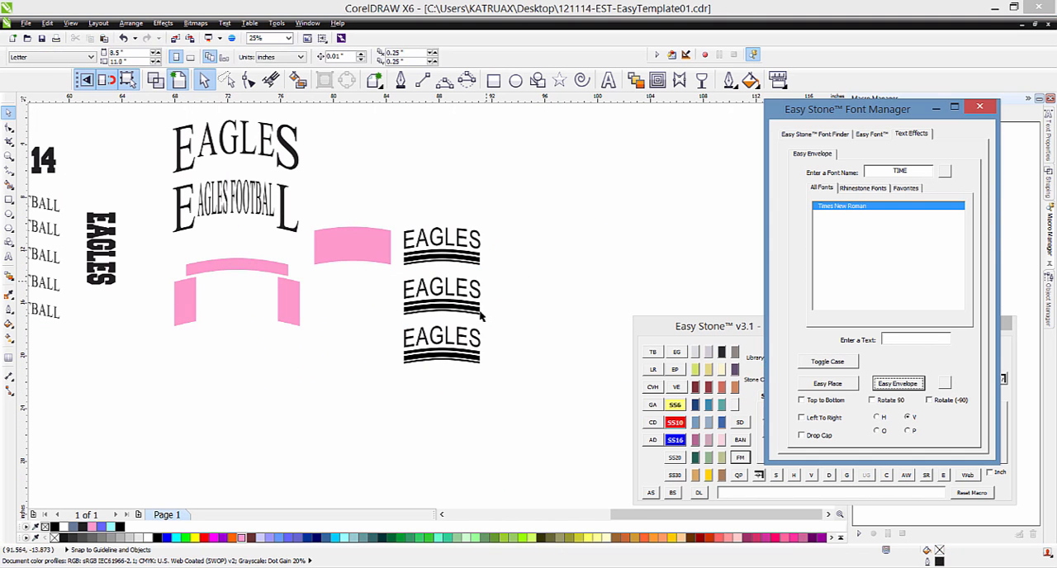
pyautogui.click(529, 349)
pyautogui.scroll(-2, 529, 349)
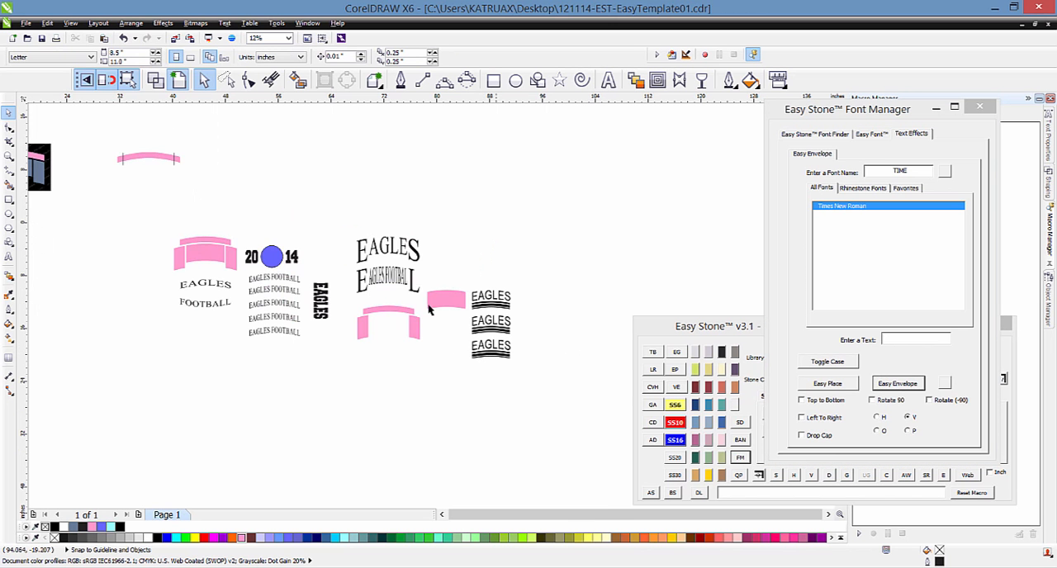
pyautogui.scroll(2, 368, 294)
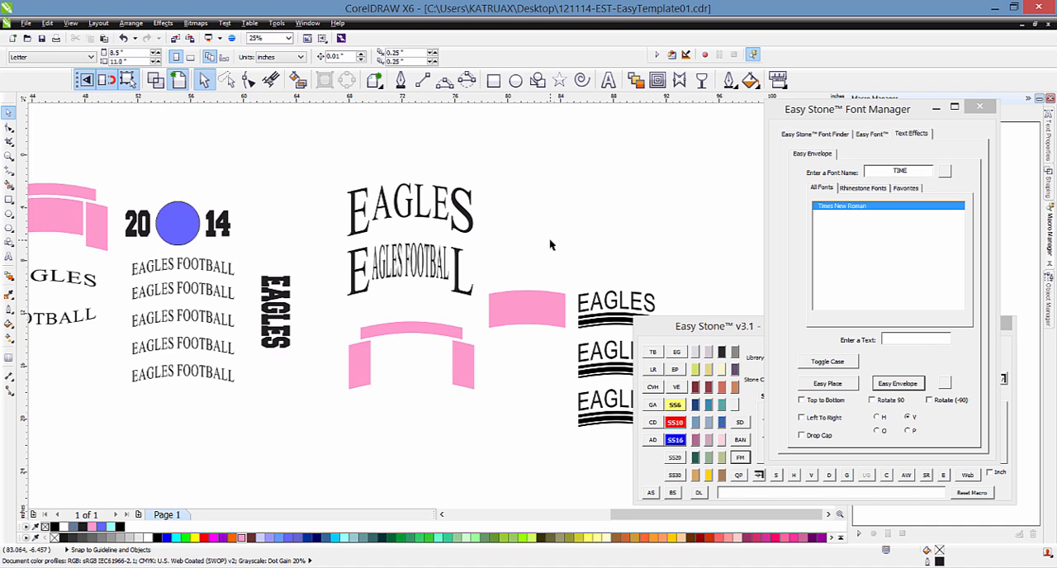
pyautogui.scroll(-2, 549, 240)
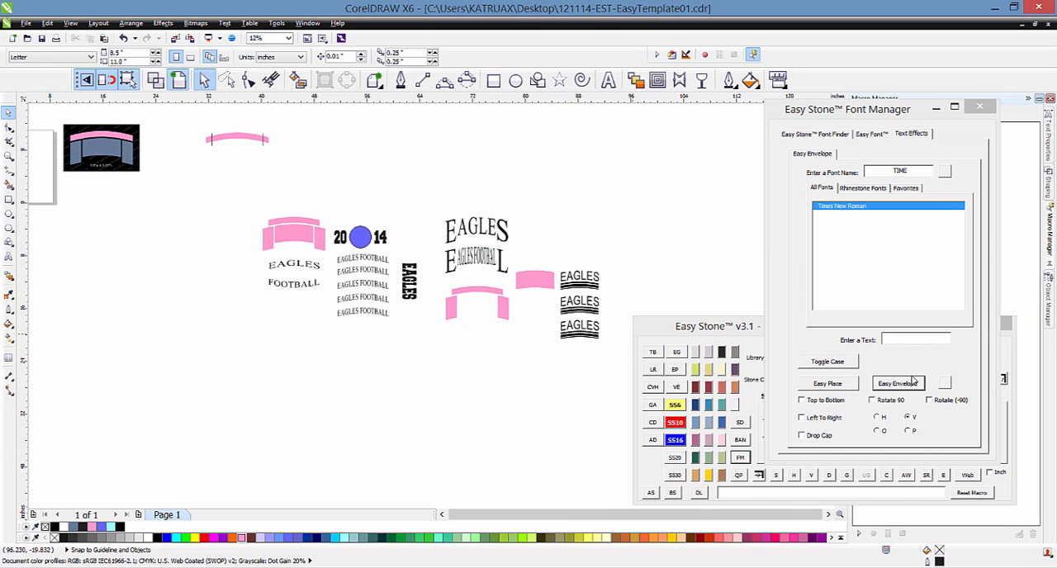
pyautogui.click(917, 345)
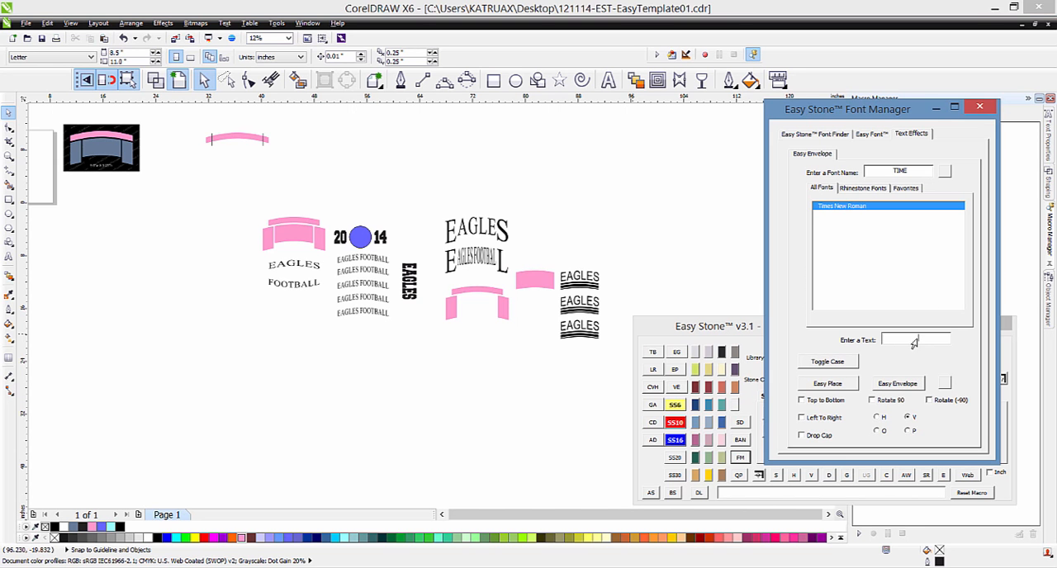
pyautogui.click(734, 252)
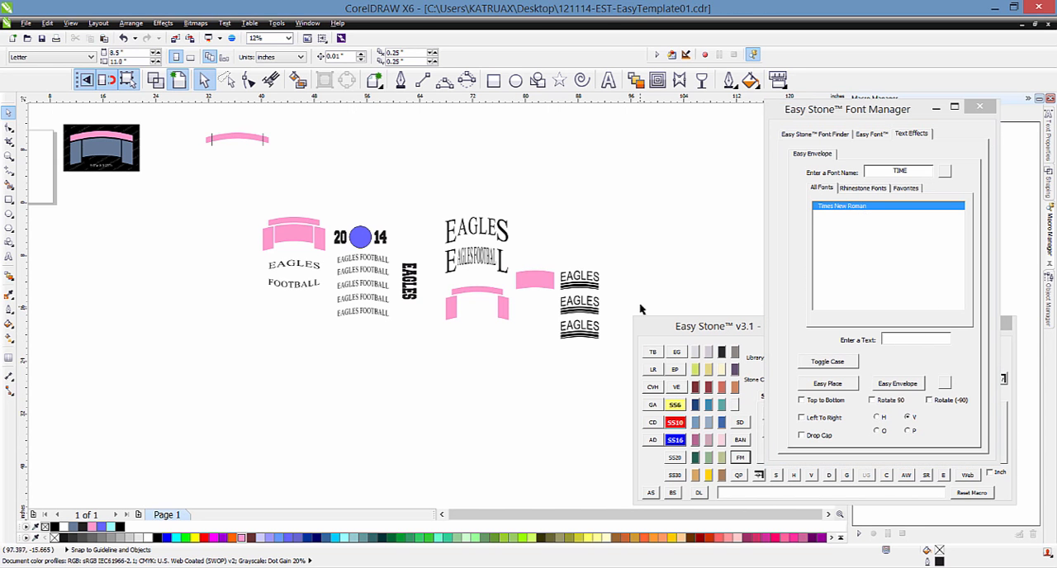
pyautogui.scroll(2, 642, 293)
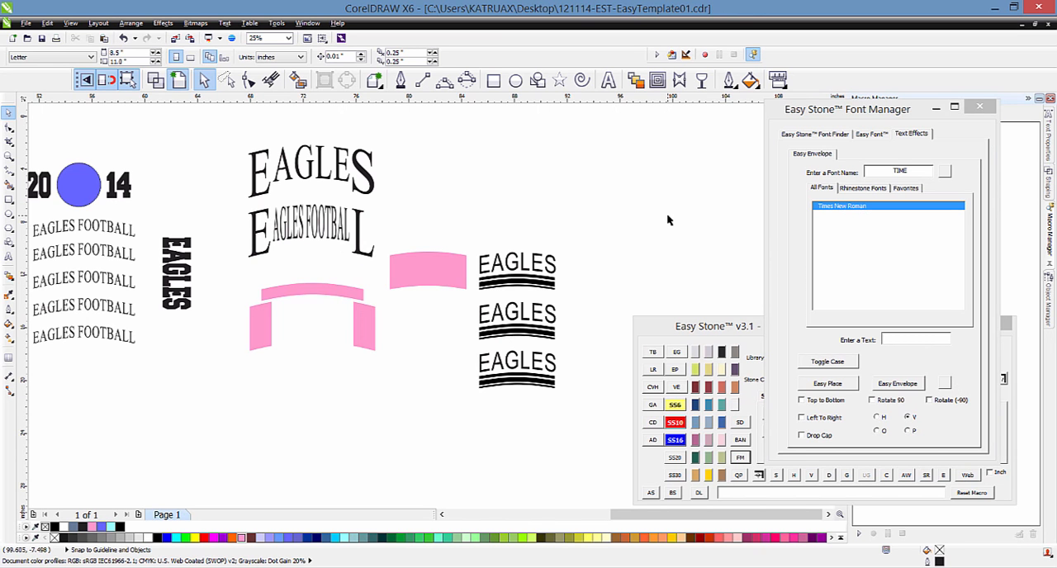
# Step: Clear the font name filter so that all fonts are listed
pyautogui.click(867, 173)
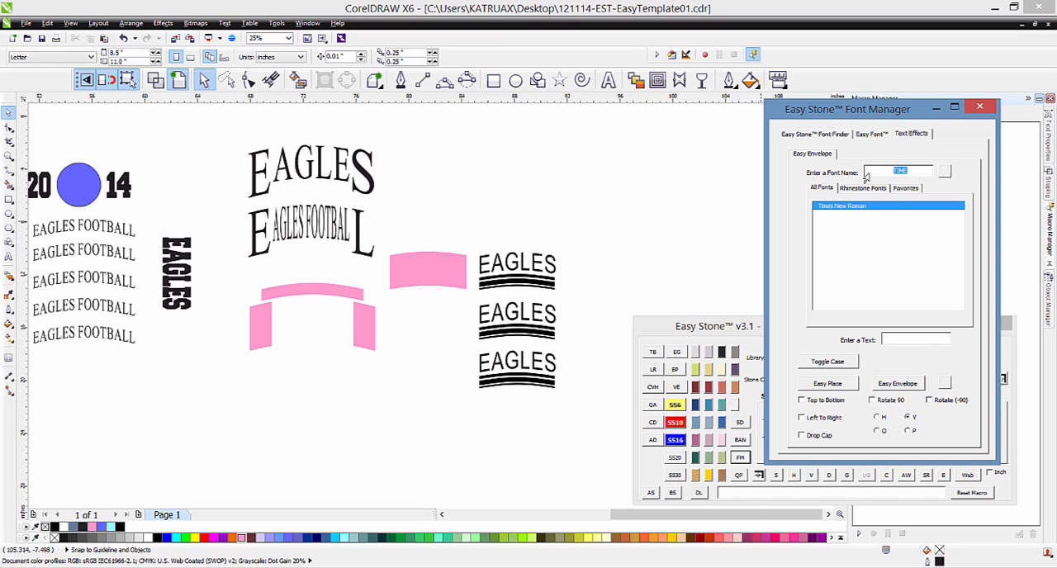
pyautogui.press('BackSpace')
pyautogui.click(631, 177)
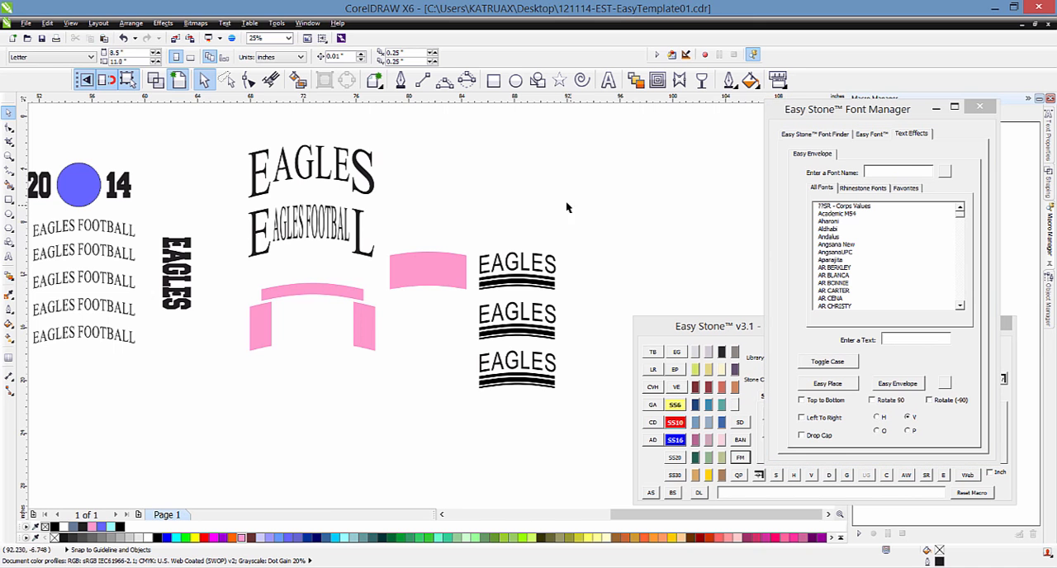
# Step: Copy the remaining large pink arch to the empty area above the enveloped EAGLES designs
pyautogui.scroll(1, 645, 179)
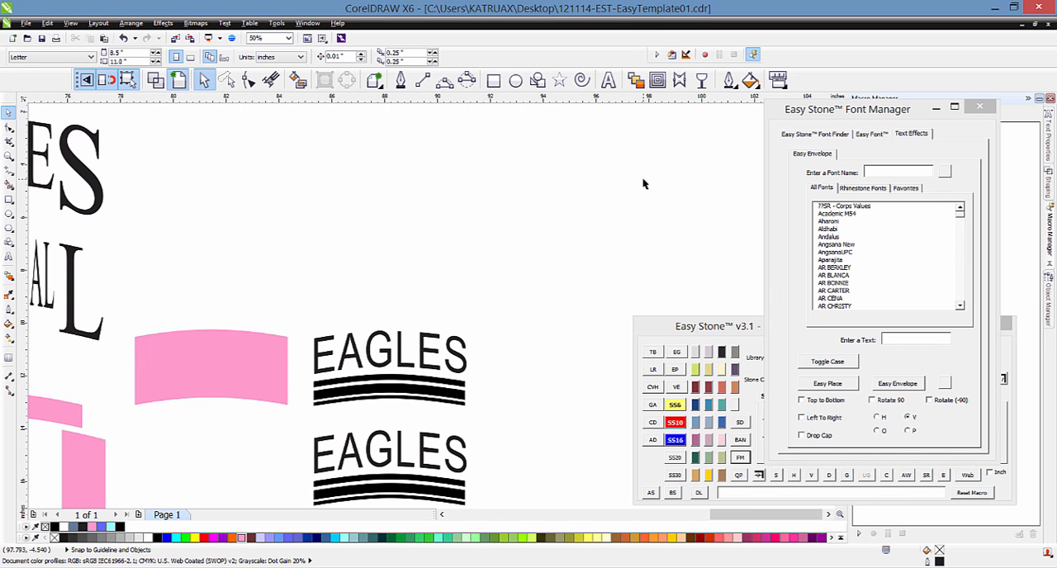
pyautogui.moveTo(243, 398); pyautogui.dragTo(328, 216)
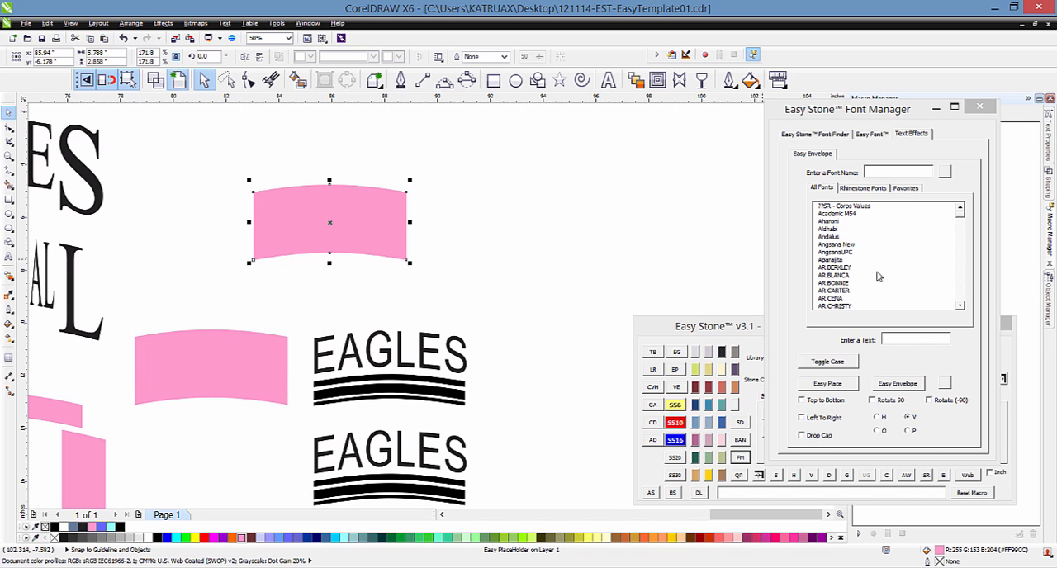
# Step: Choose the AR CENA font for the newly copied pink arch
pyautogui.click(827, 275)
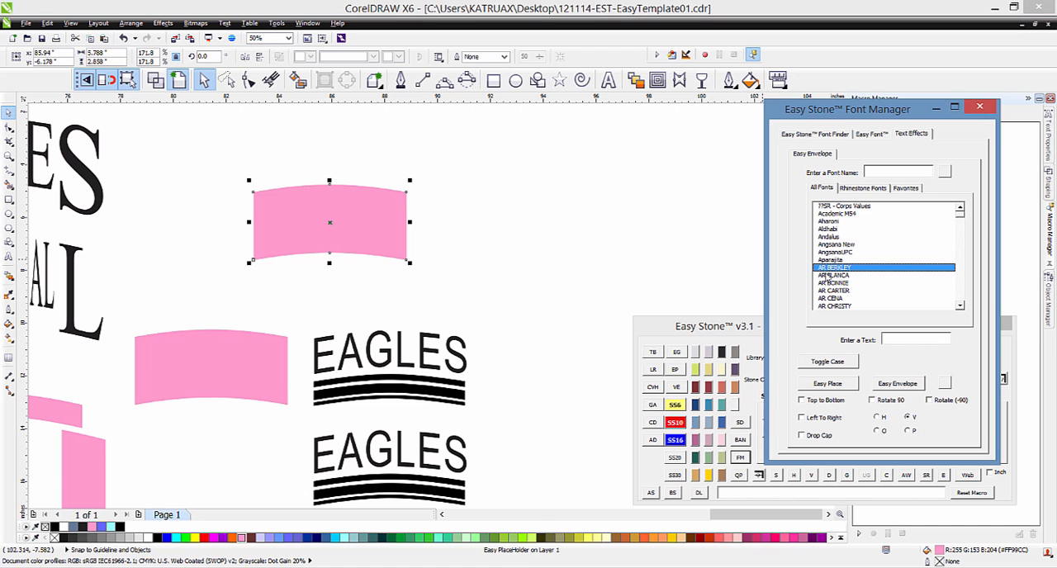
pyautogui.click(831, 292)
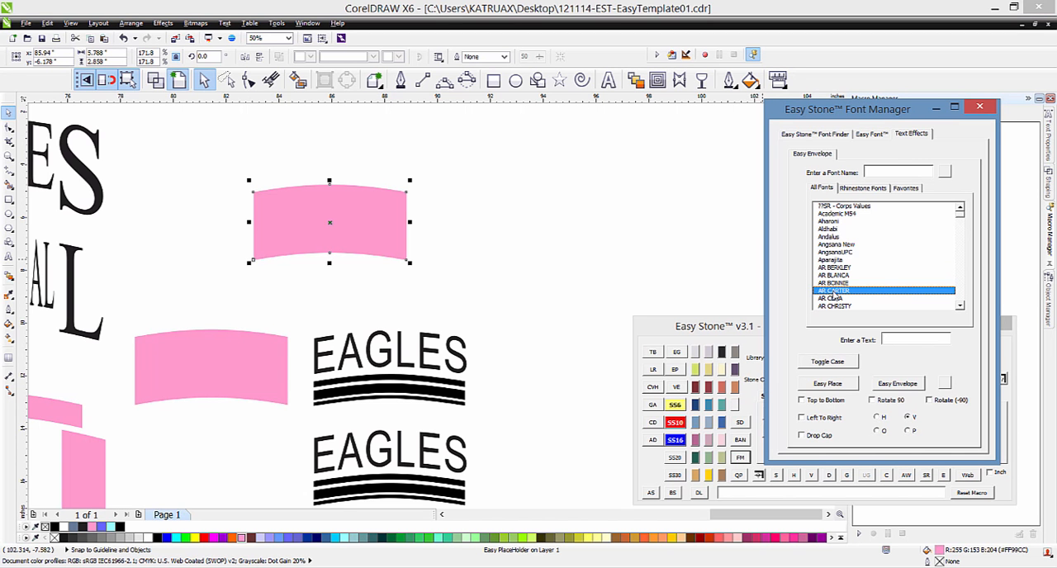
pyautogui.click(834, 298)
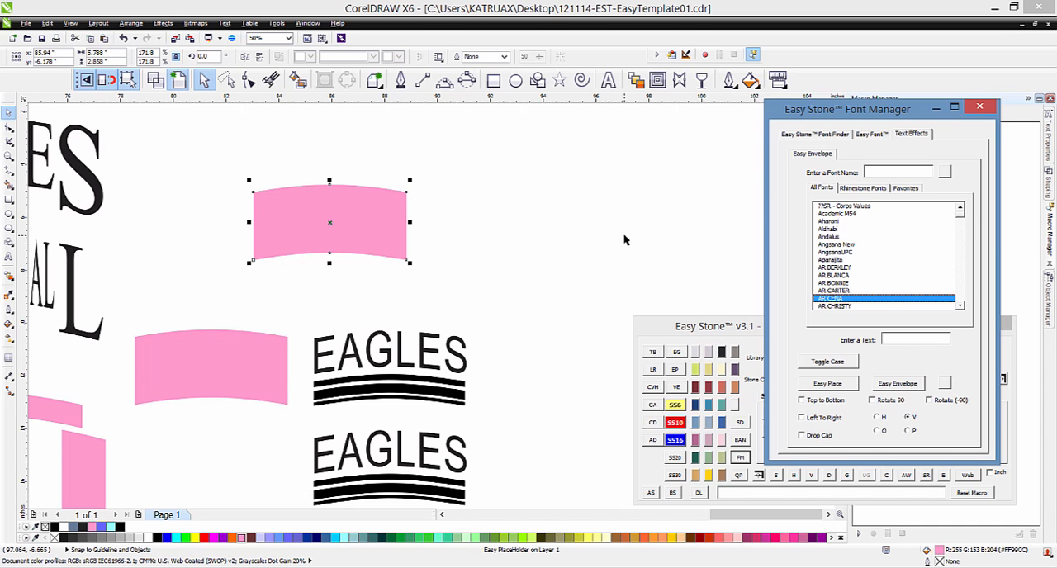
# Step: Clear the chosen font and the font name filter, enter EAGLES as the envelope text, and leave no shape selected
pyautogui.click(524, 231)
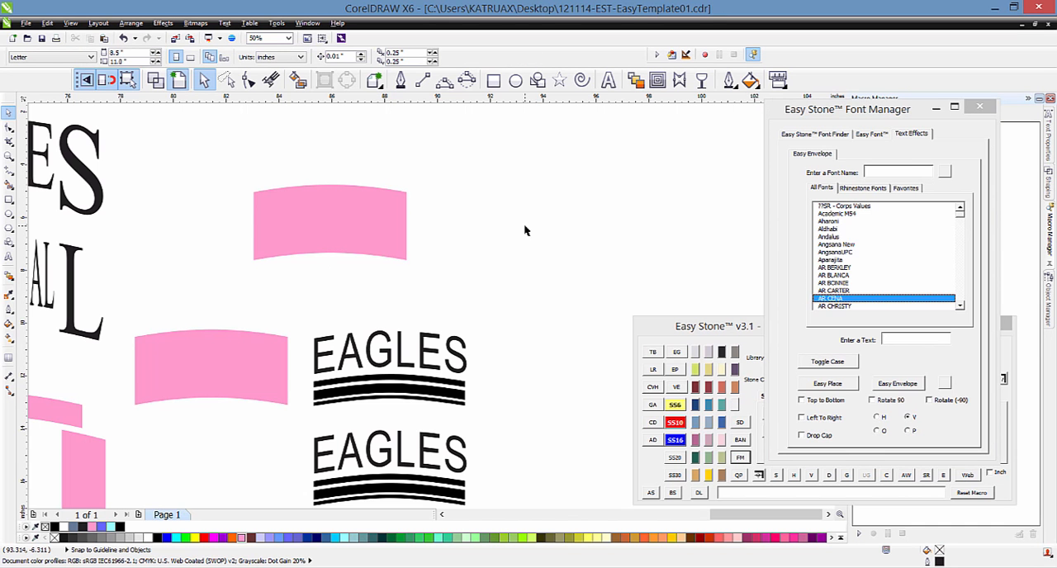
pyautogui.click(909, 169)
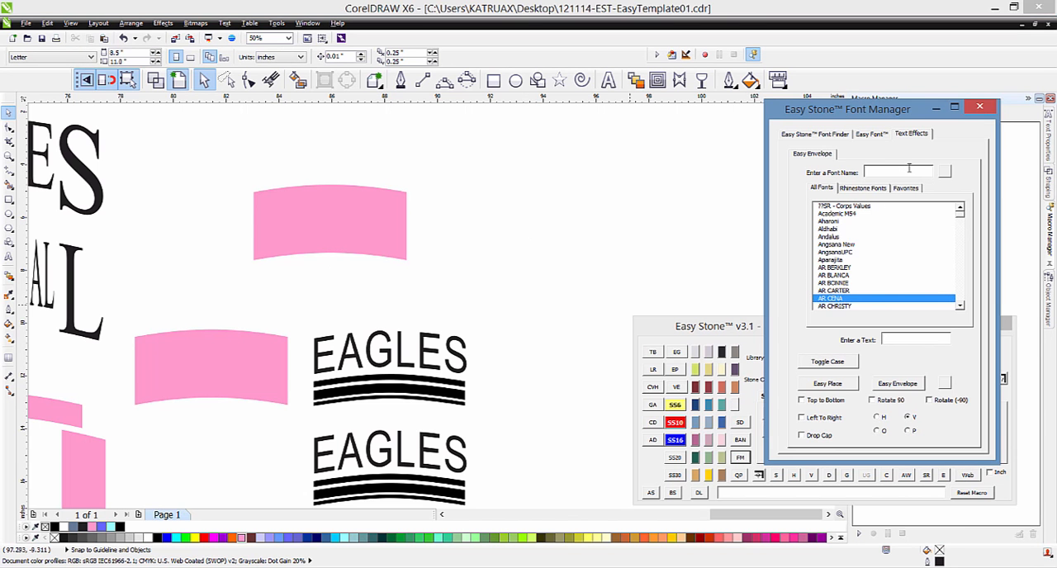
pyautogui.write('hhg')
pyautogui.press('BackSpace')
pyautogui.press('BackSpace')
pyautogui.press('BackSpace')
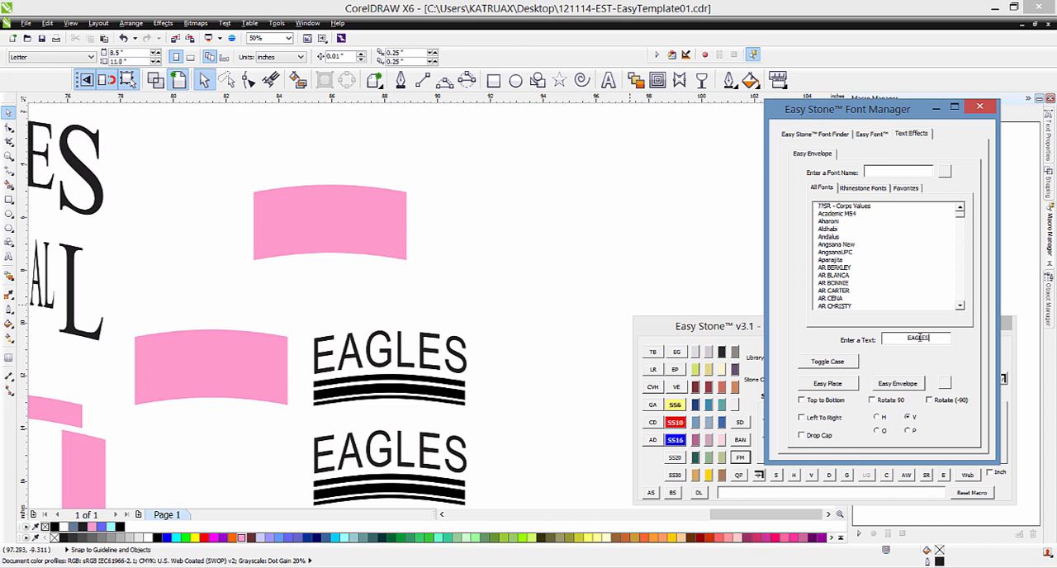
pyautogui.click(377, 221)
pyautogui.click(465, 189)
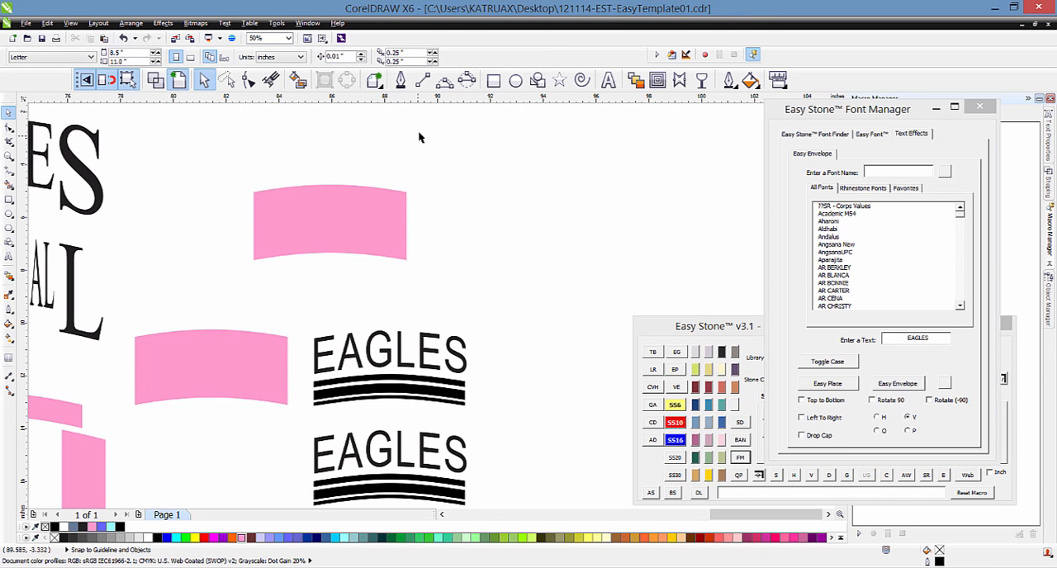
# Step: Set BILLY THE KID as the document's default font for both artistic text and paragraph text
pyautogui.click(608, 79)
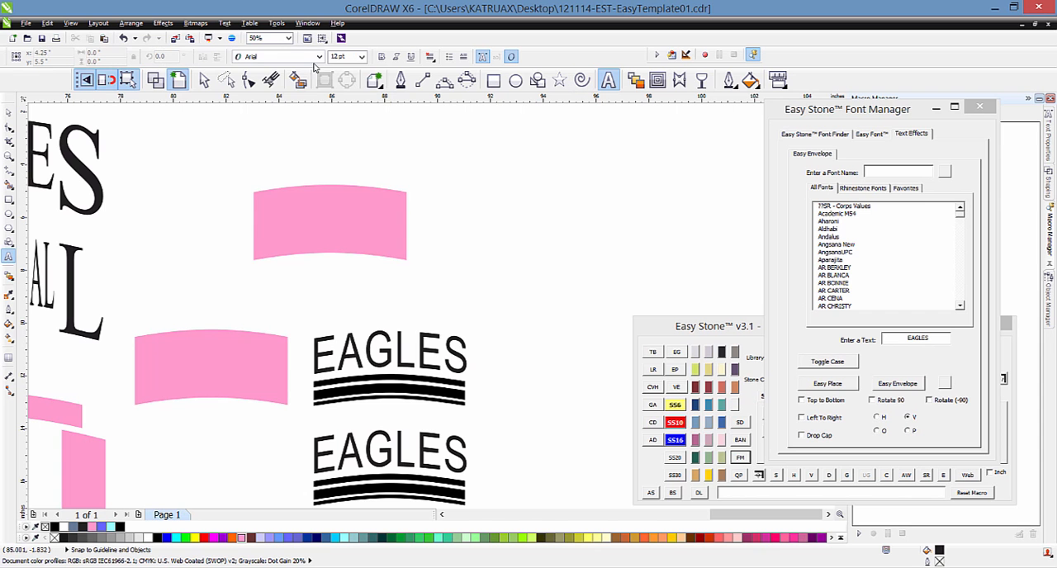
pyautogui.click(319, 56)
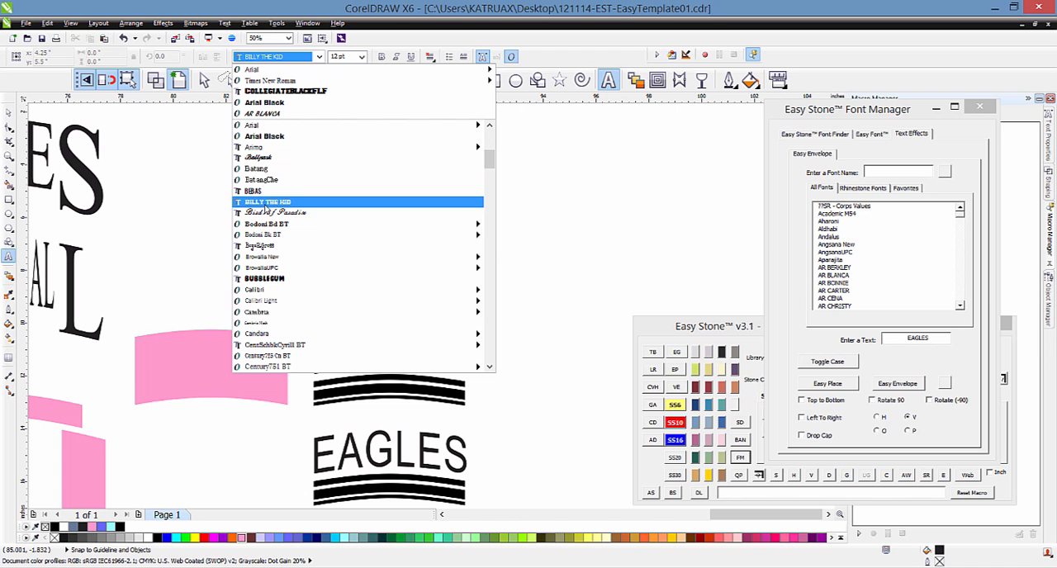
pyautogui.click(267, 202)
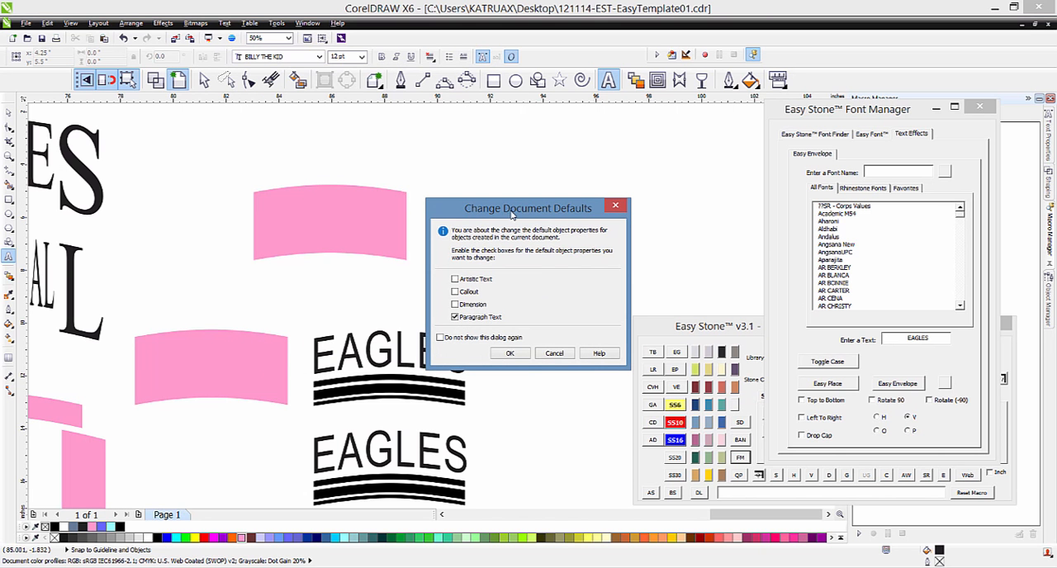
pyautogui.moveTo(513, 213); pyautogui.dragTo(525, 183)
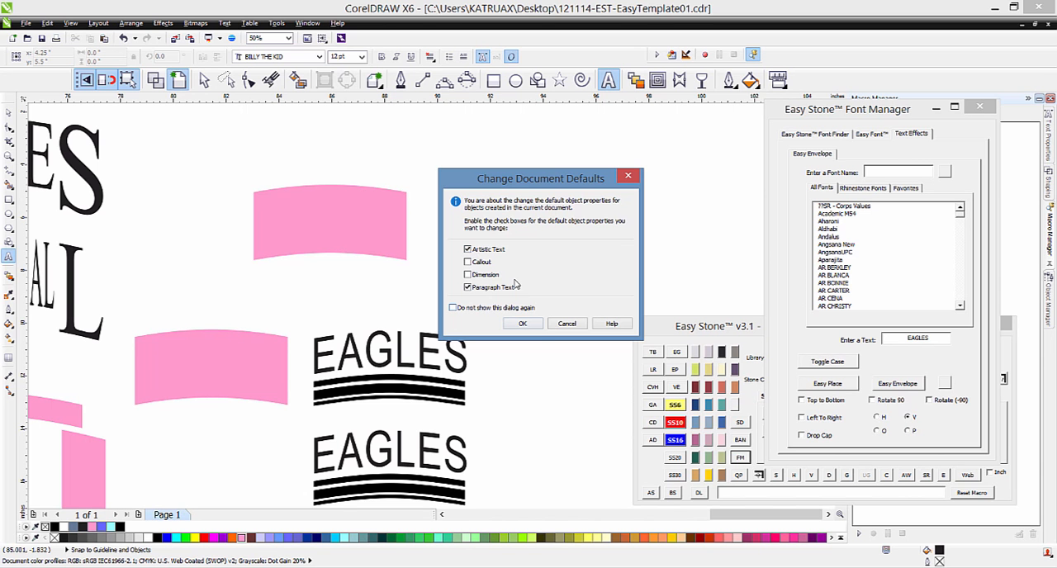
pyautogui.click(532, 327)
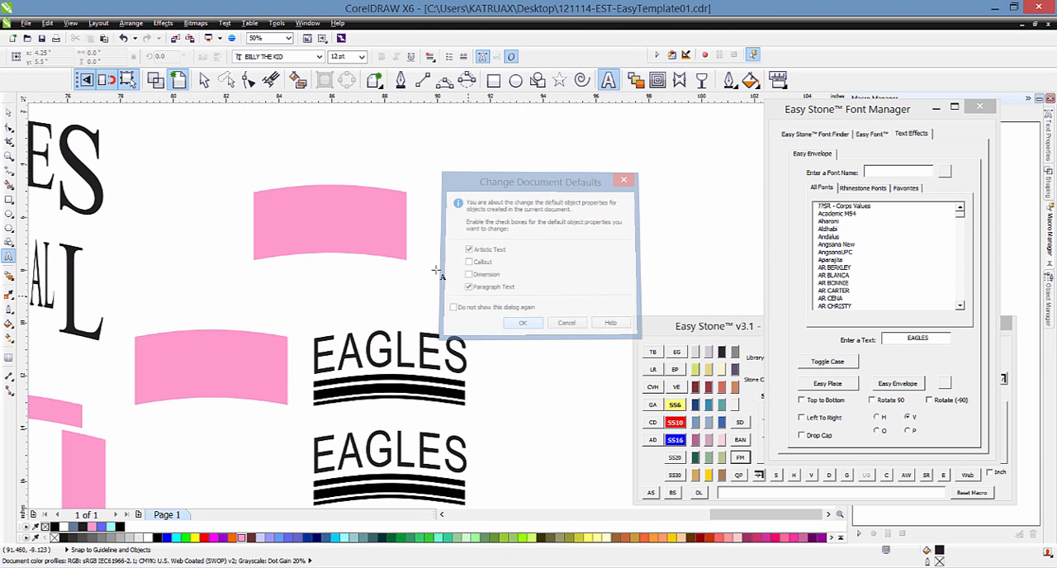
# Step: Apply Easy Envelope to fill the upper pink arch with EAGLES in the default font
pyautogui.click(10, 110)
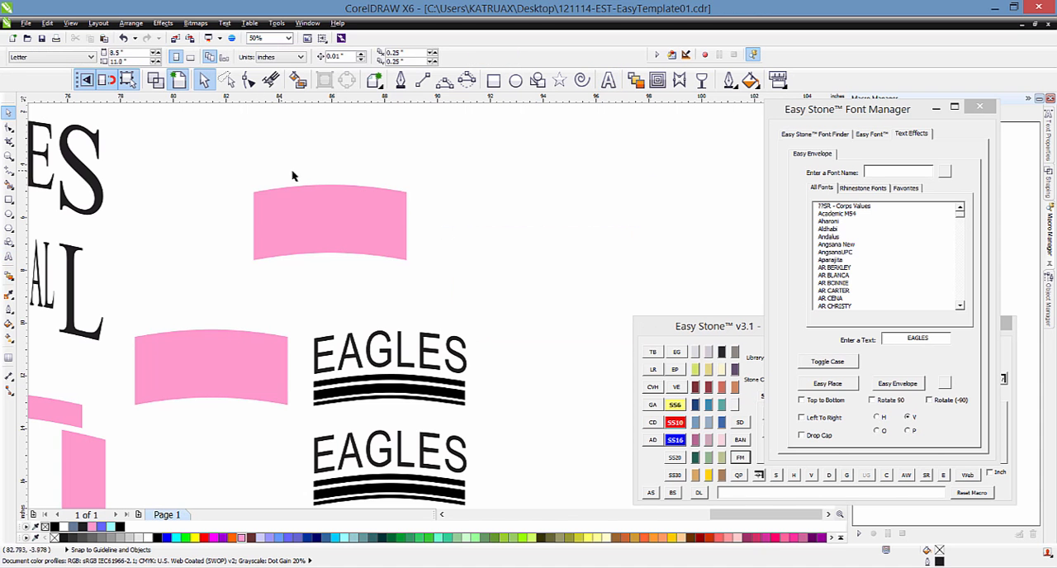
pyautogui.click(320, 213)
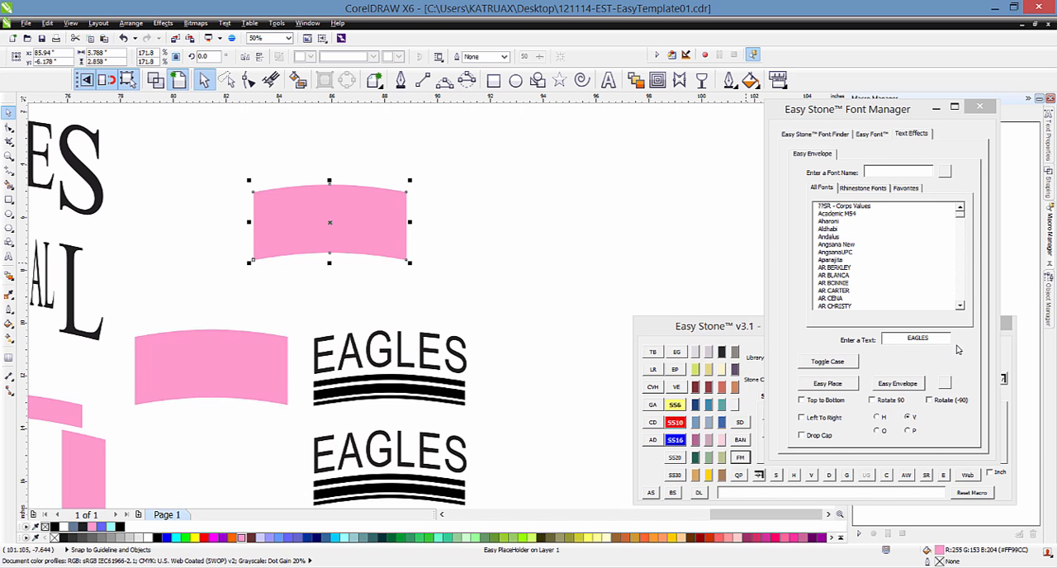
pyautogui.click(903, 384)
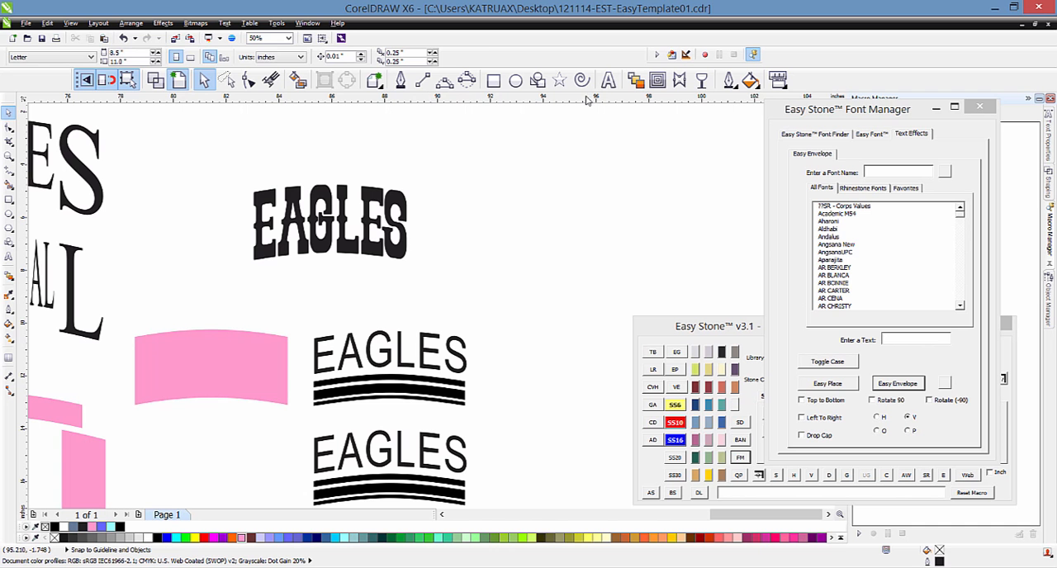
# Step: Change the document's default font to Ballpark for both artistic text and paragraph text
pyautogui.click(608, 80)
pyautogui.click(319, 56)
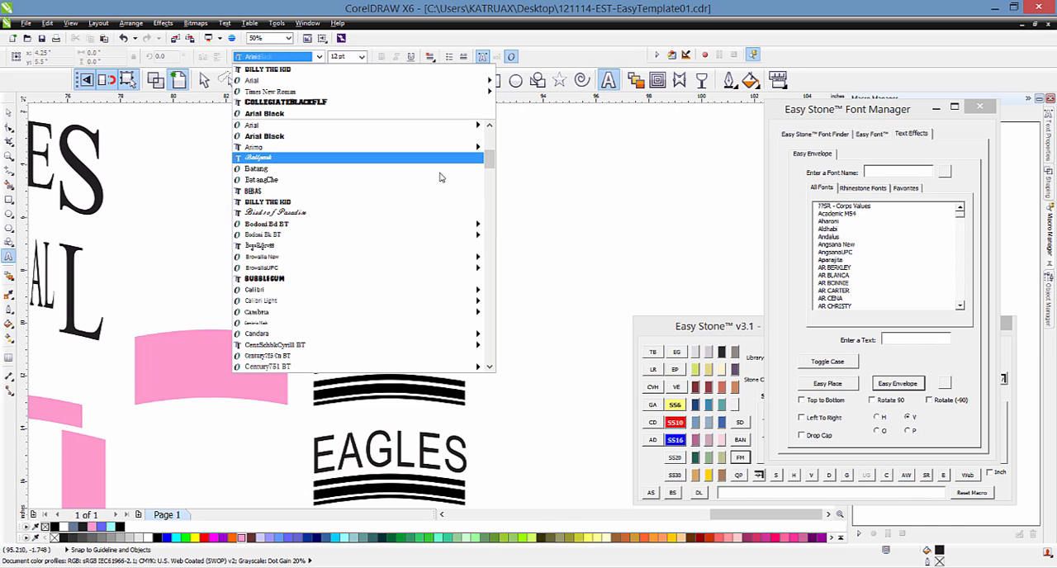
pyautogui.click(259, 158)
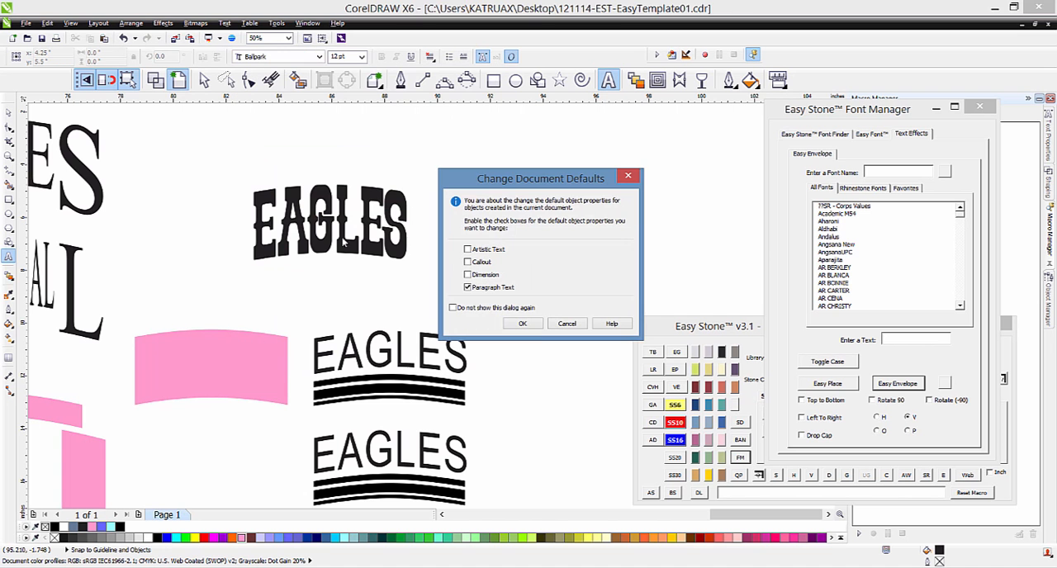
pyautogui.click(469, 248)
pyautogui.click(522, 324)
# Step: Fill the large pink arch beside the underlined designs with the text Eagles using Easy Envelope
pyautogui.click(221, 347)
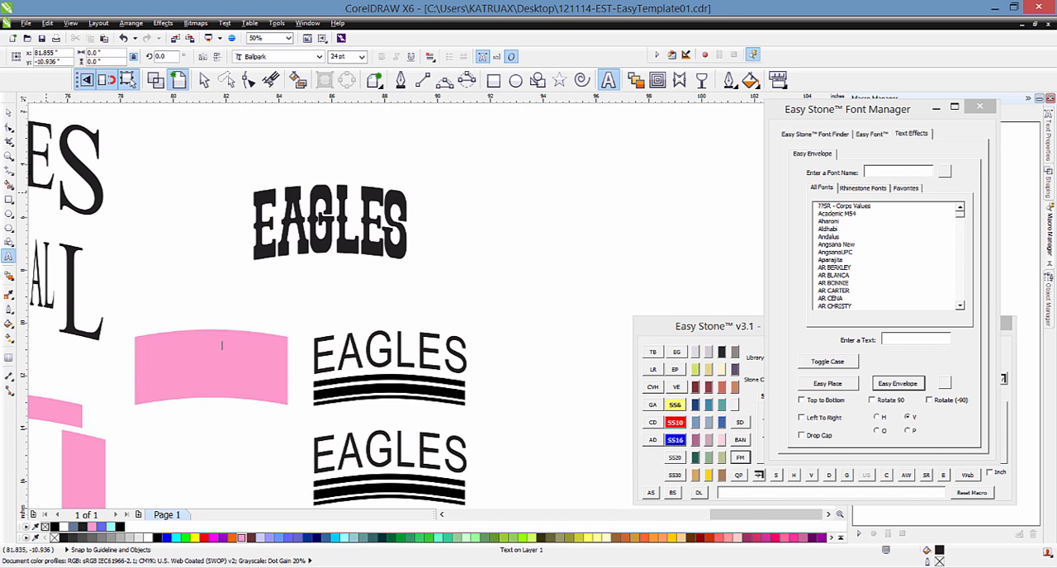
pyautogui.click(9, 113)
pyautogui.click(220, 382)
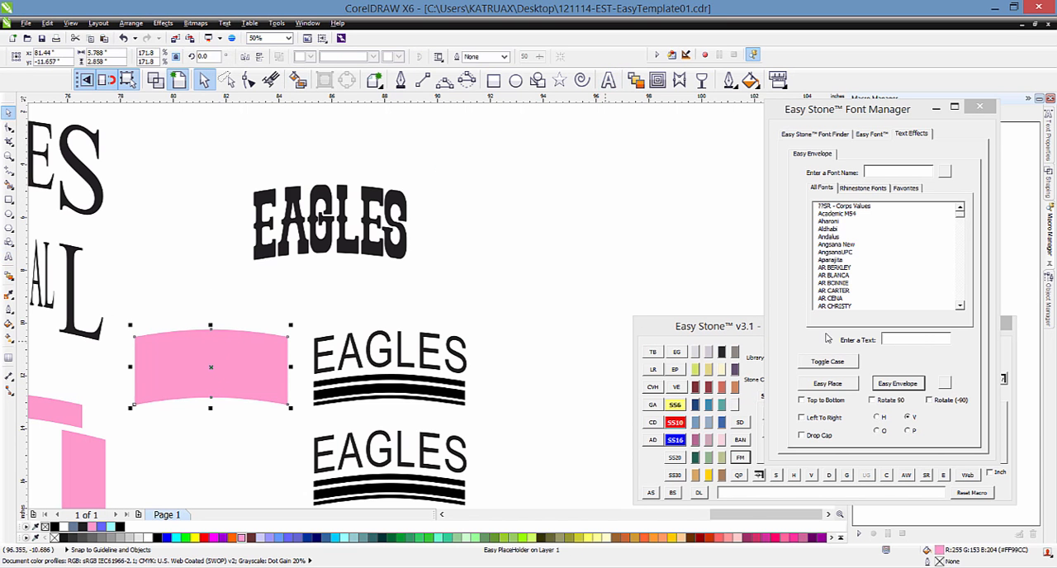
pyautogui.click(919, 337)
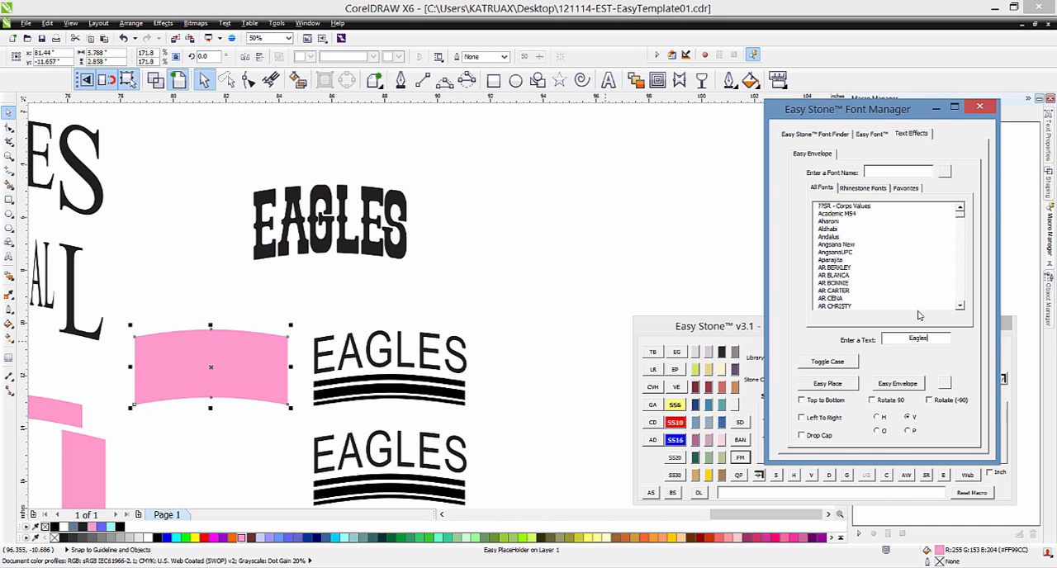
pyautogui.click(904, 390)
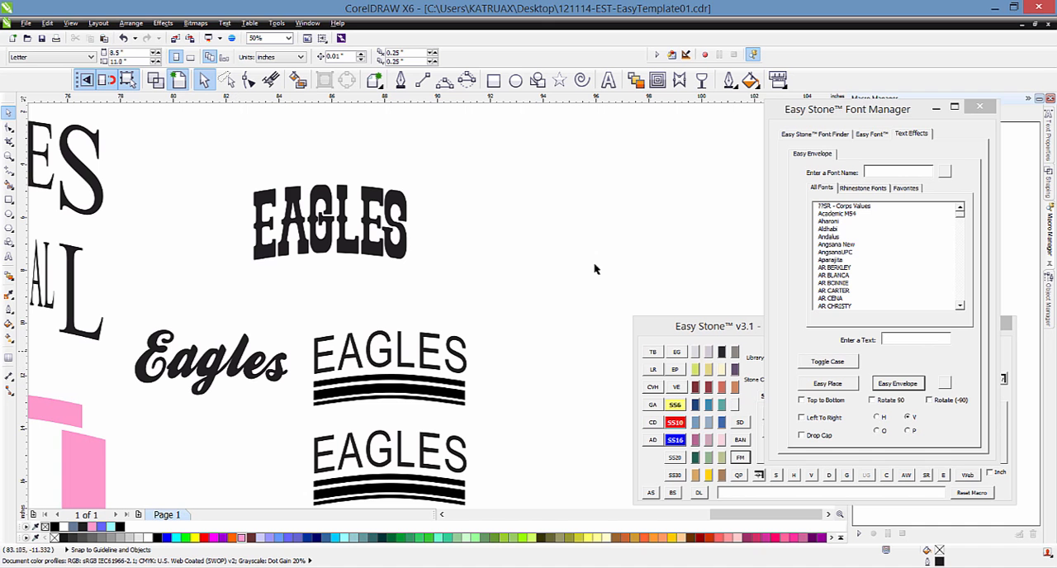
pyautogui.click(897, 173)
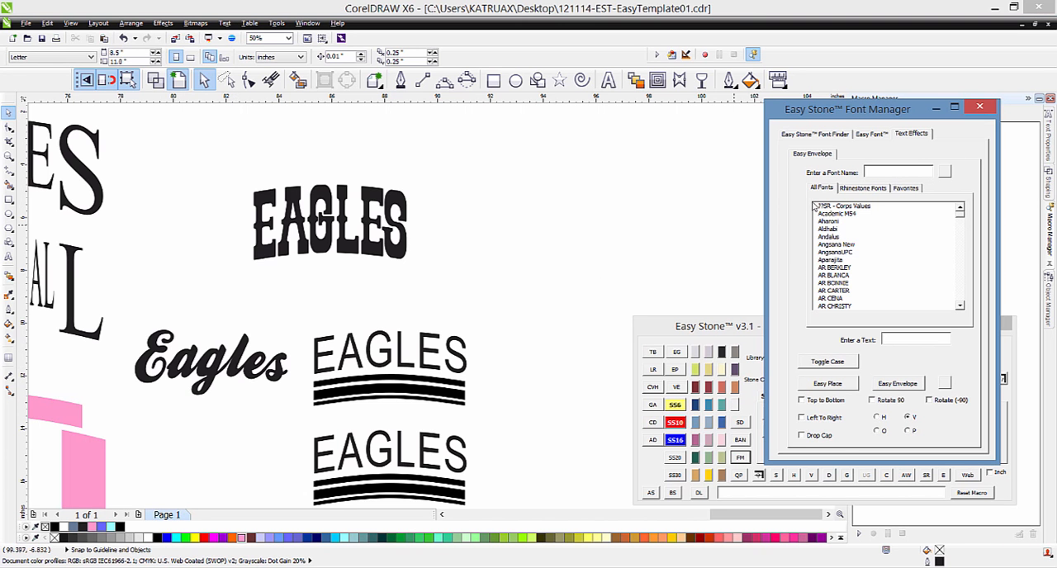